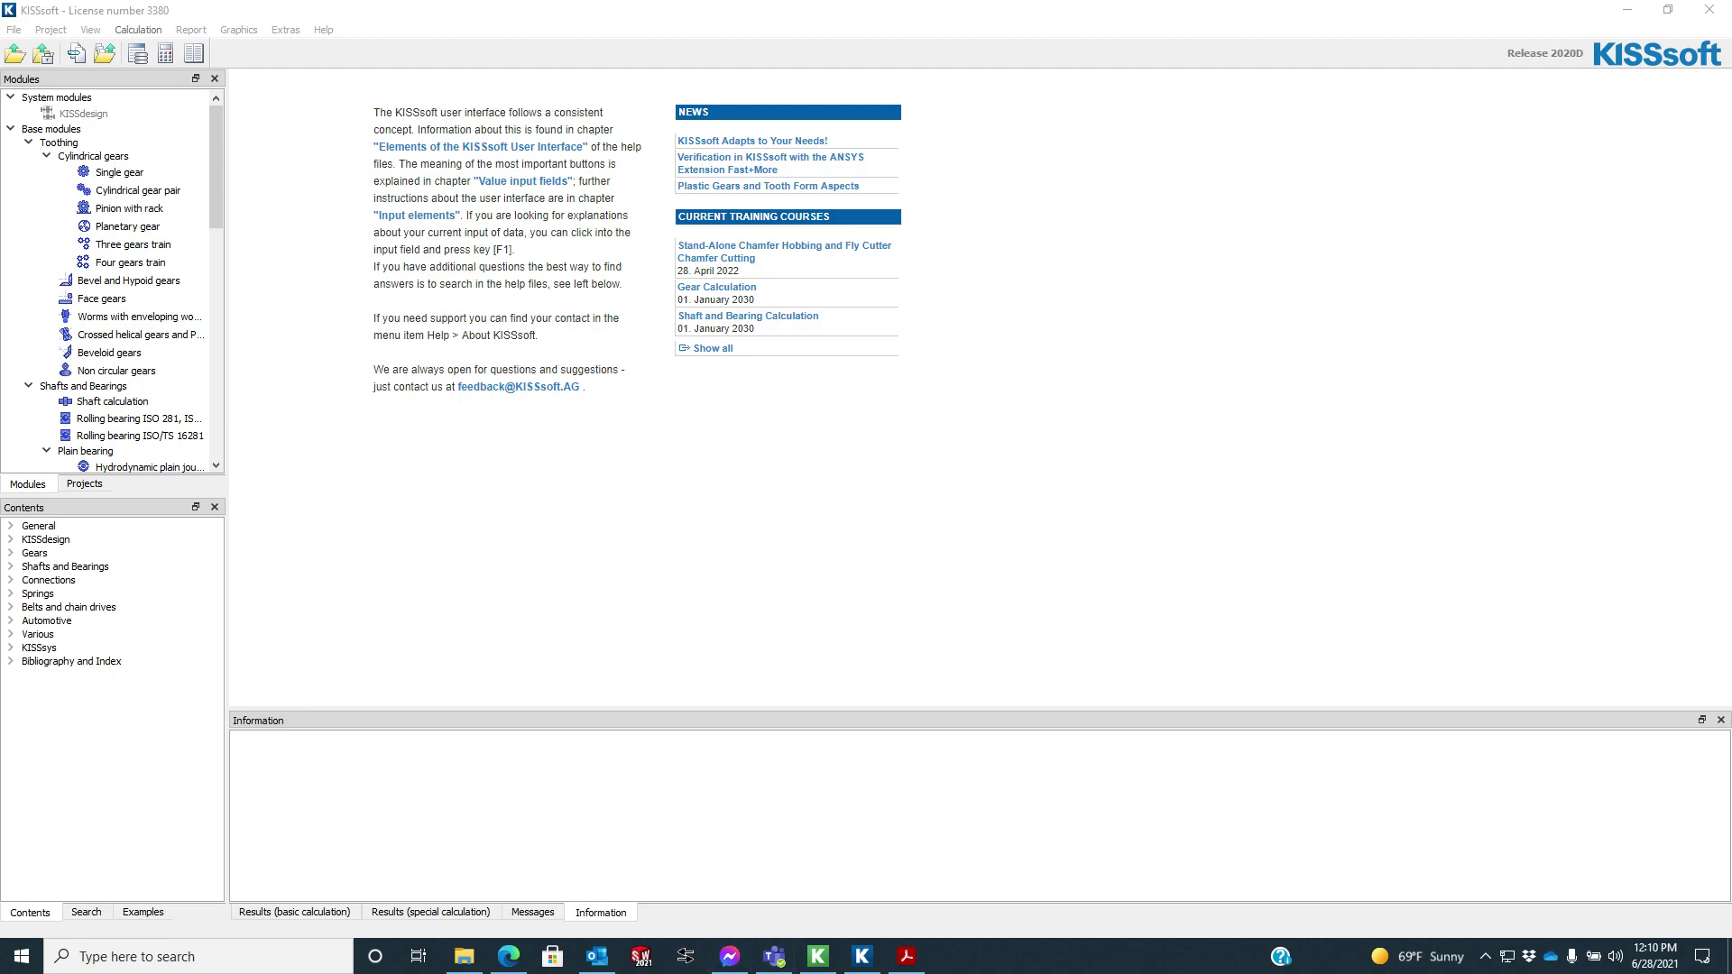
Step: Show the cycloidal gearbox in KISSsys 3D view tilted from above, and check PlanetGearPair_const2_calc
click(817, 956)
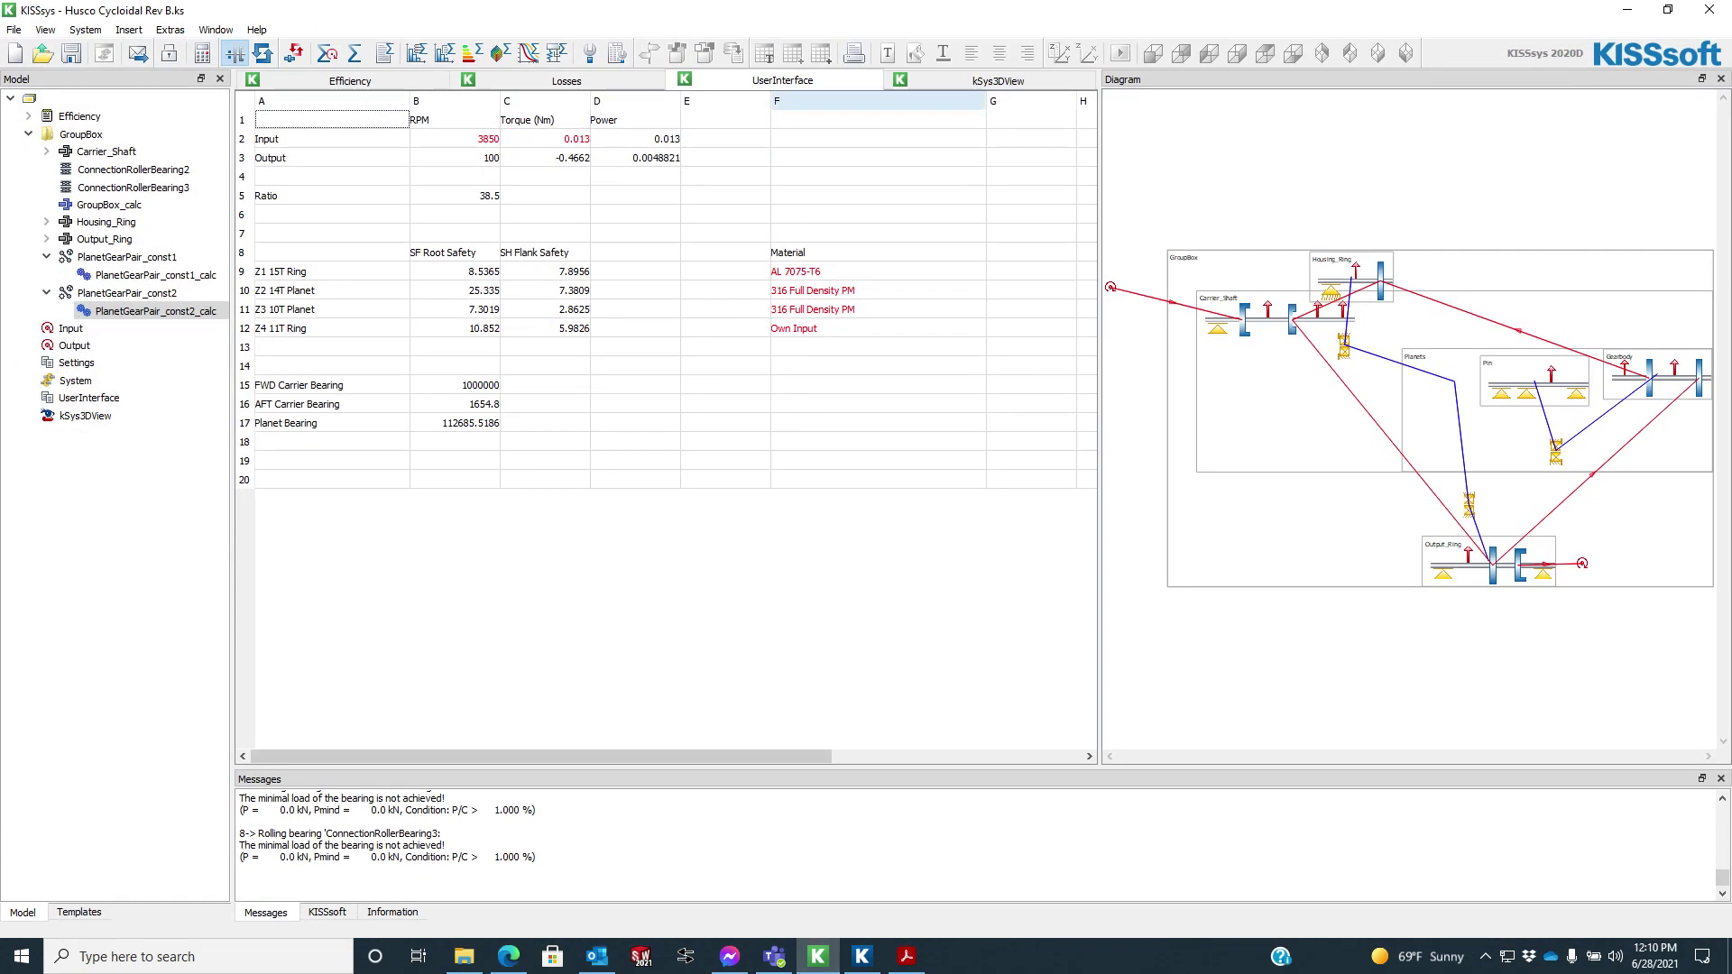
click(998, 81)
drag(781, 555, 713, 420)
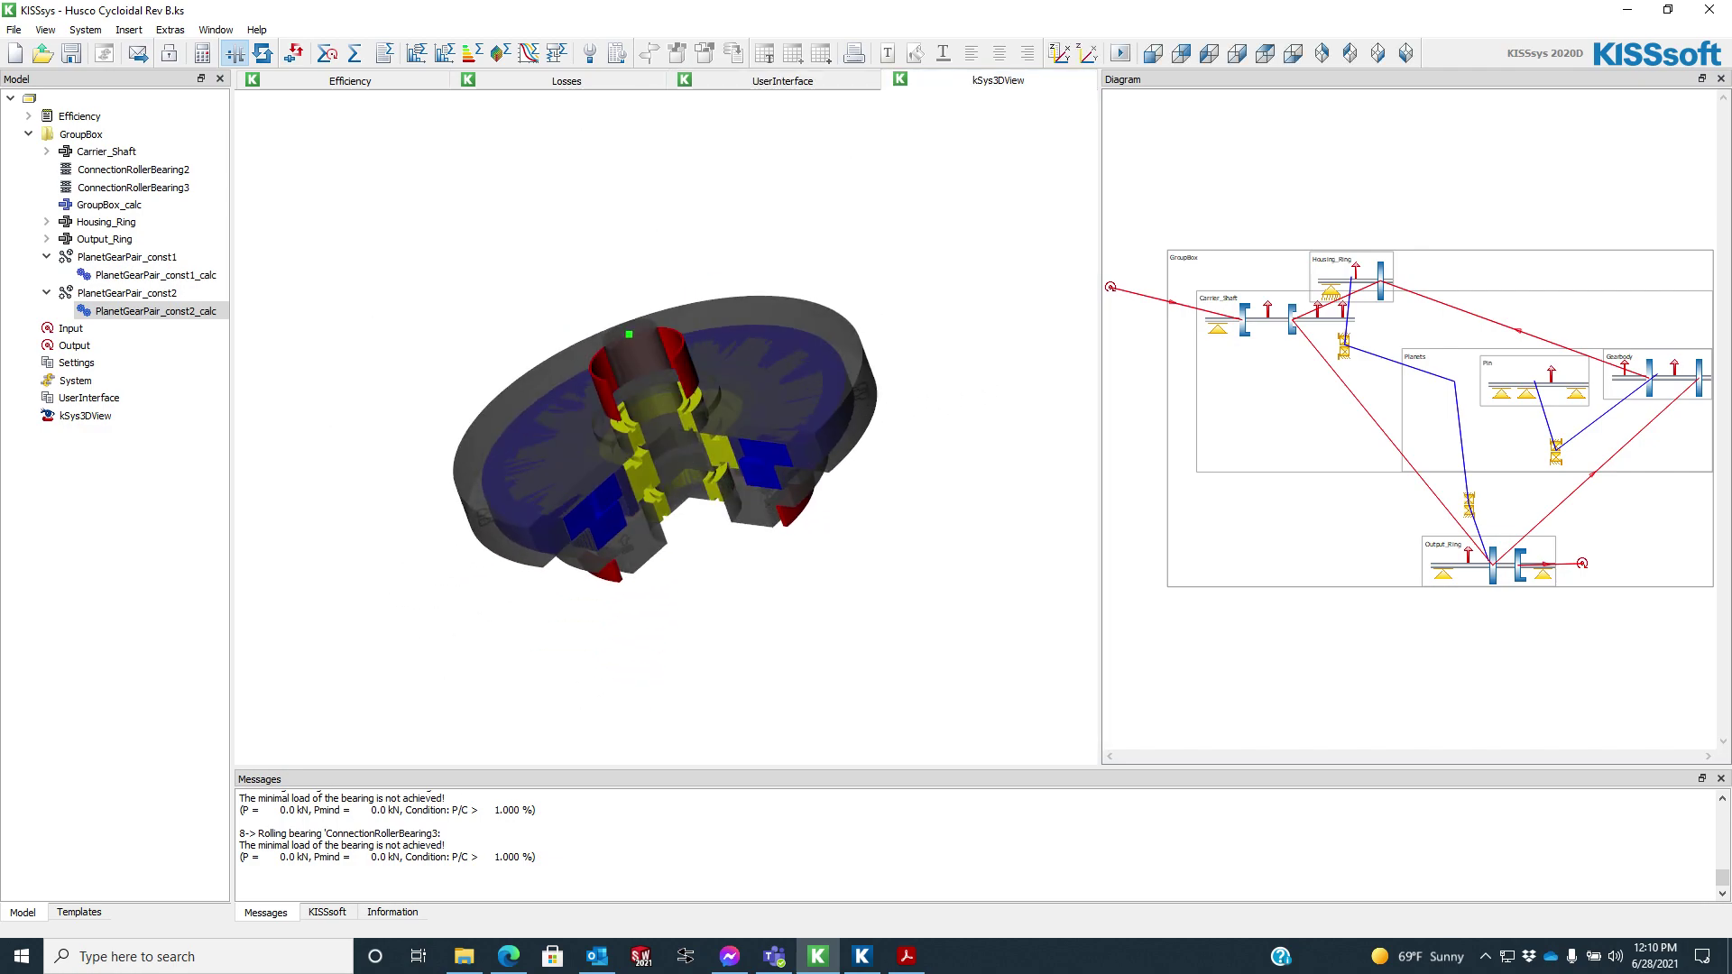
click(155, 310)
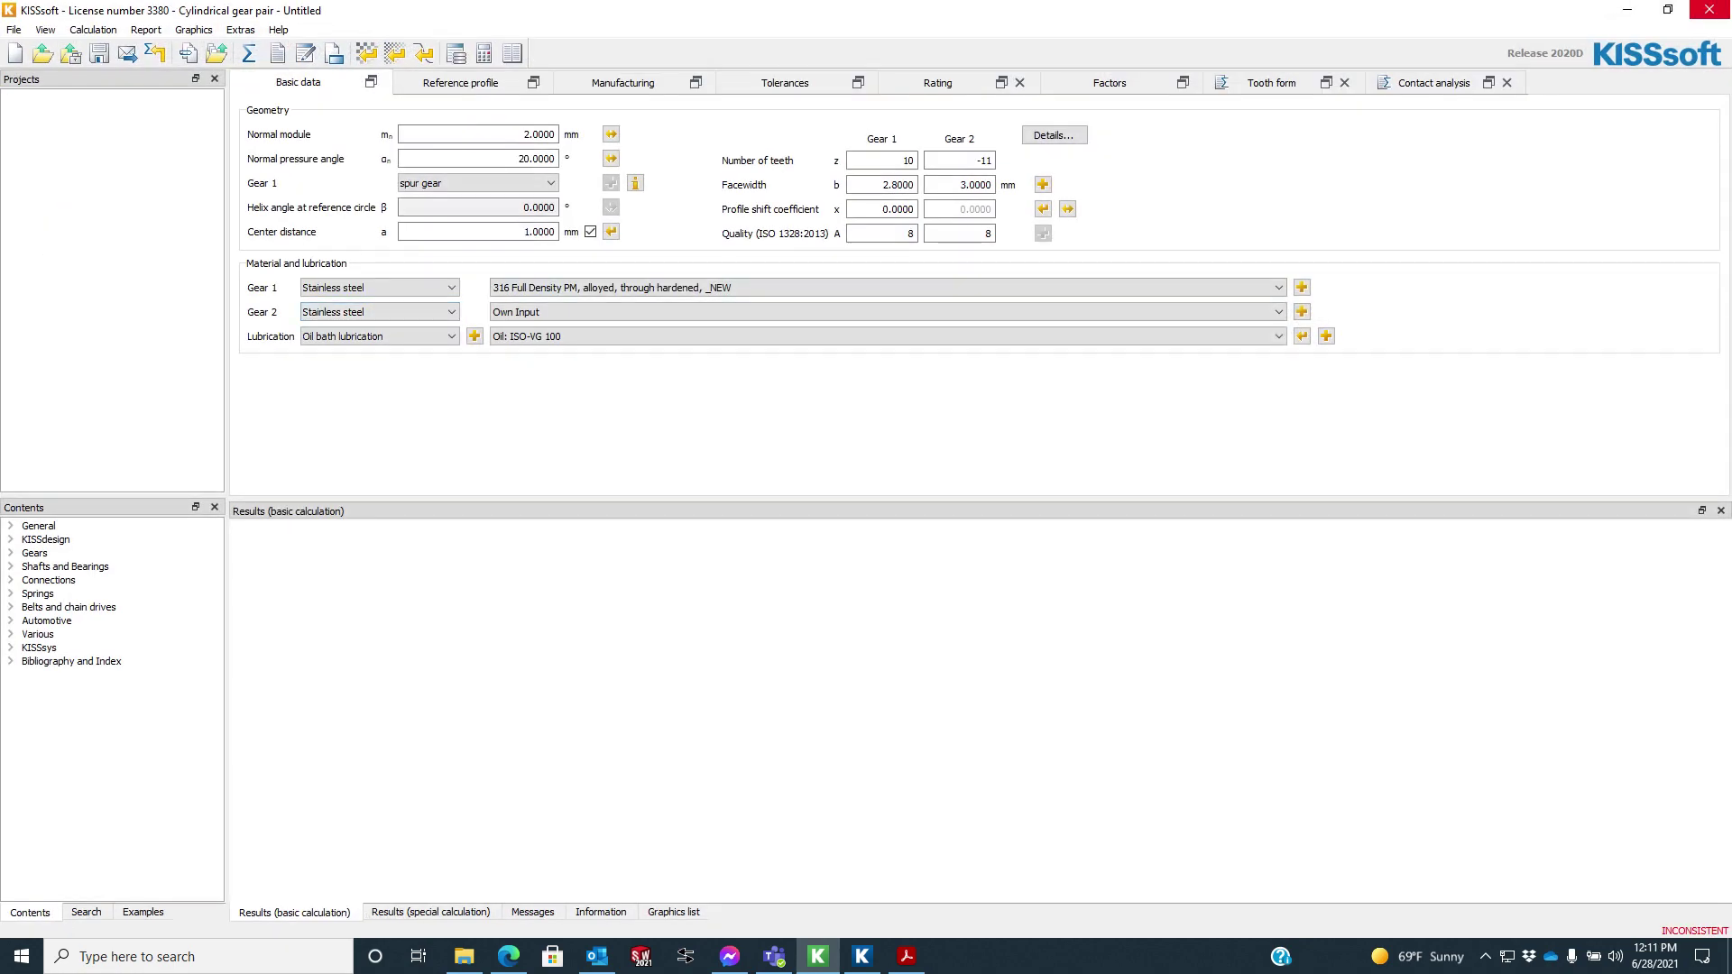
click(1708, 10)
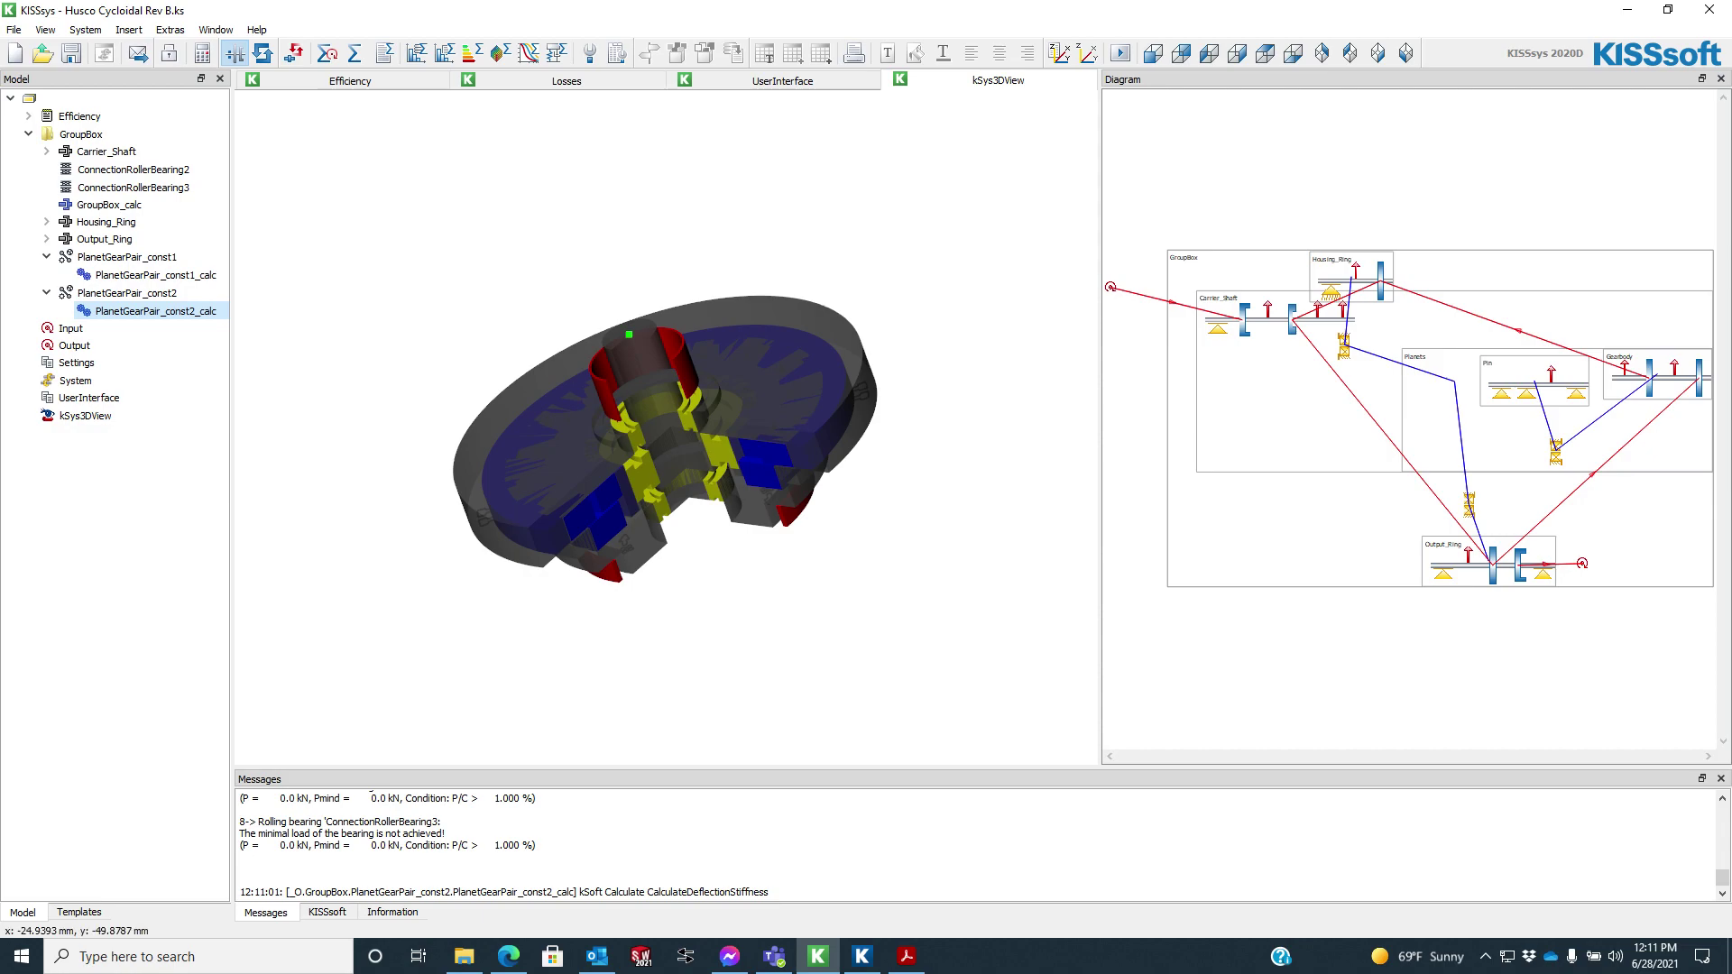
Step: Close the KISSsoft 2020 main window, bring KISSsys back, and start a Windows search
key(alt+Tab)
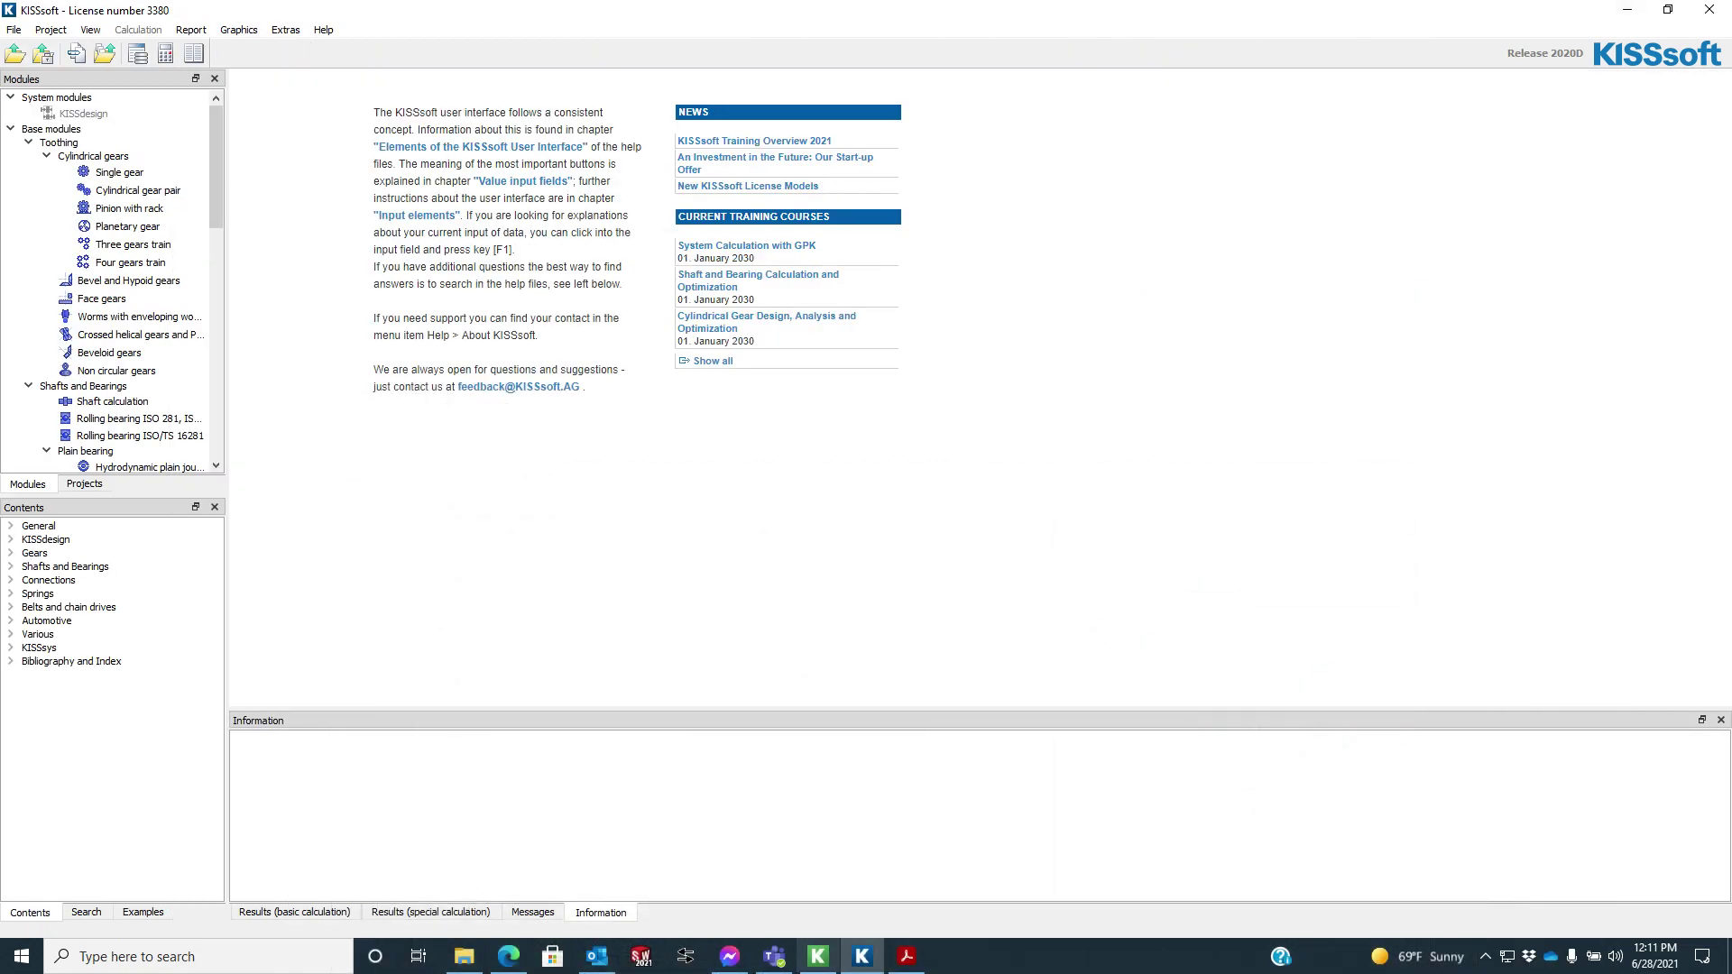
key(super+d)
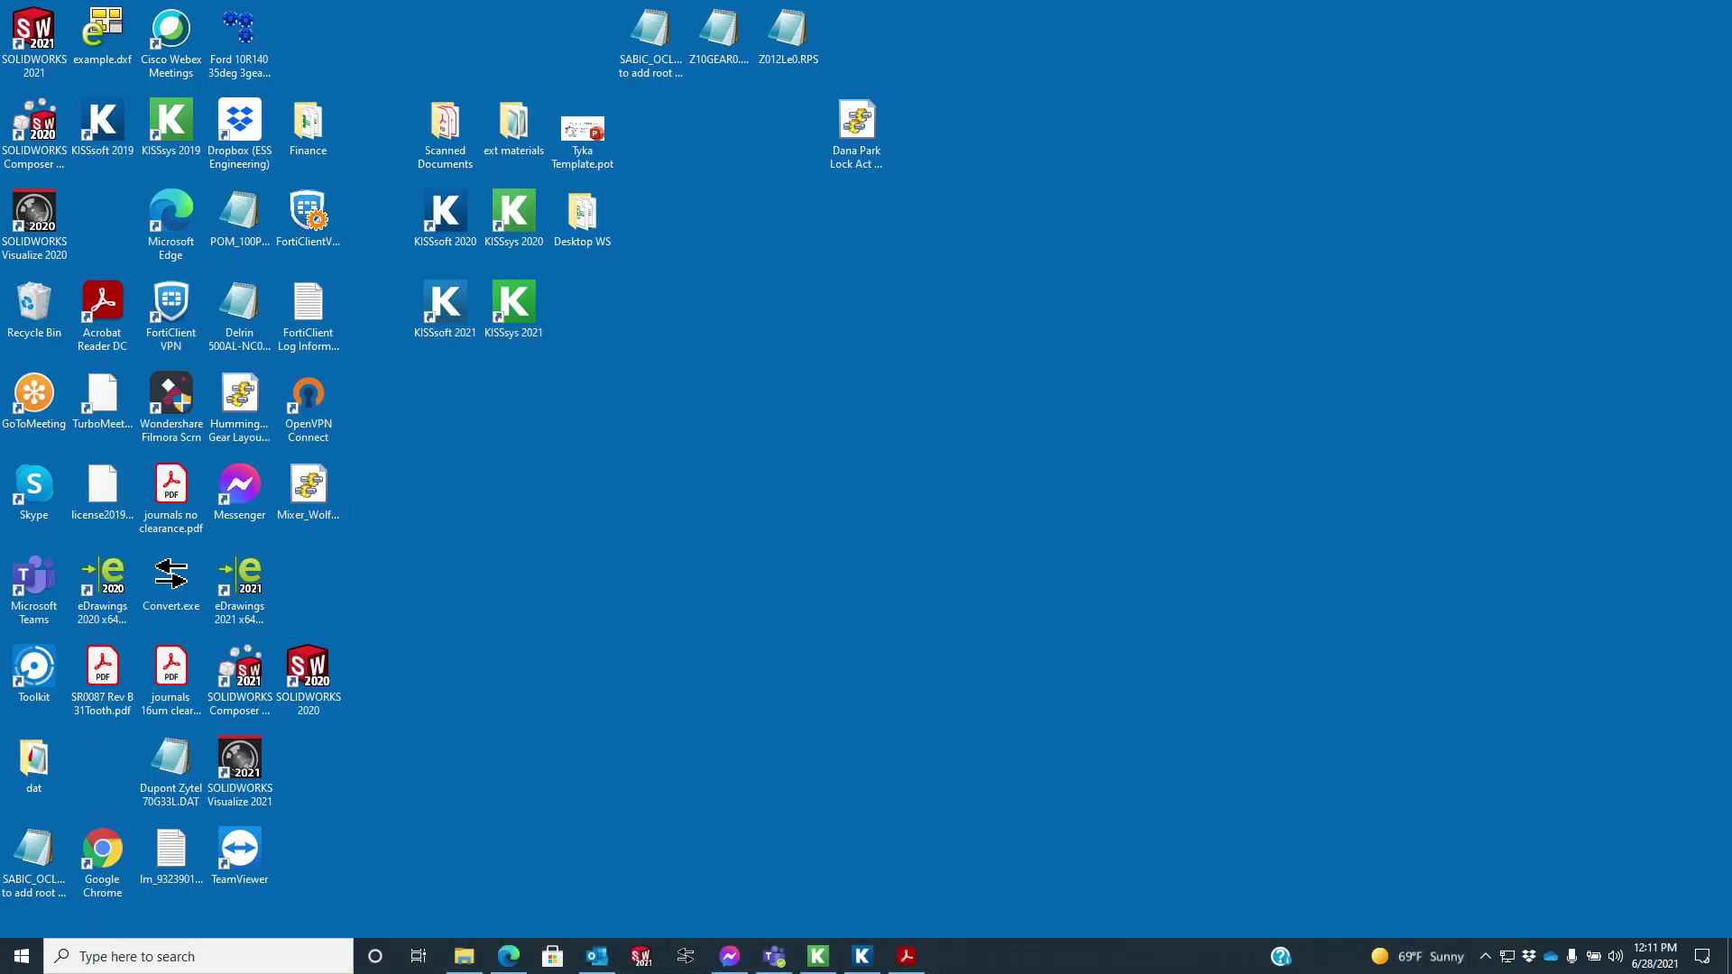
key(super+d)
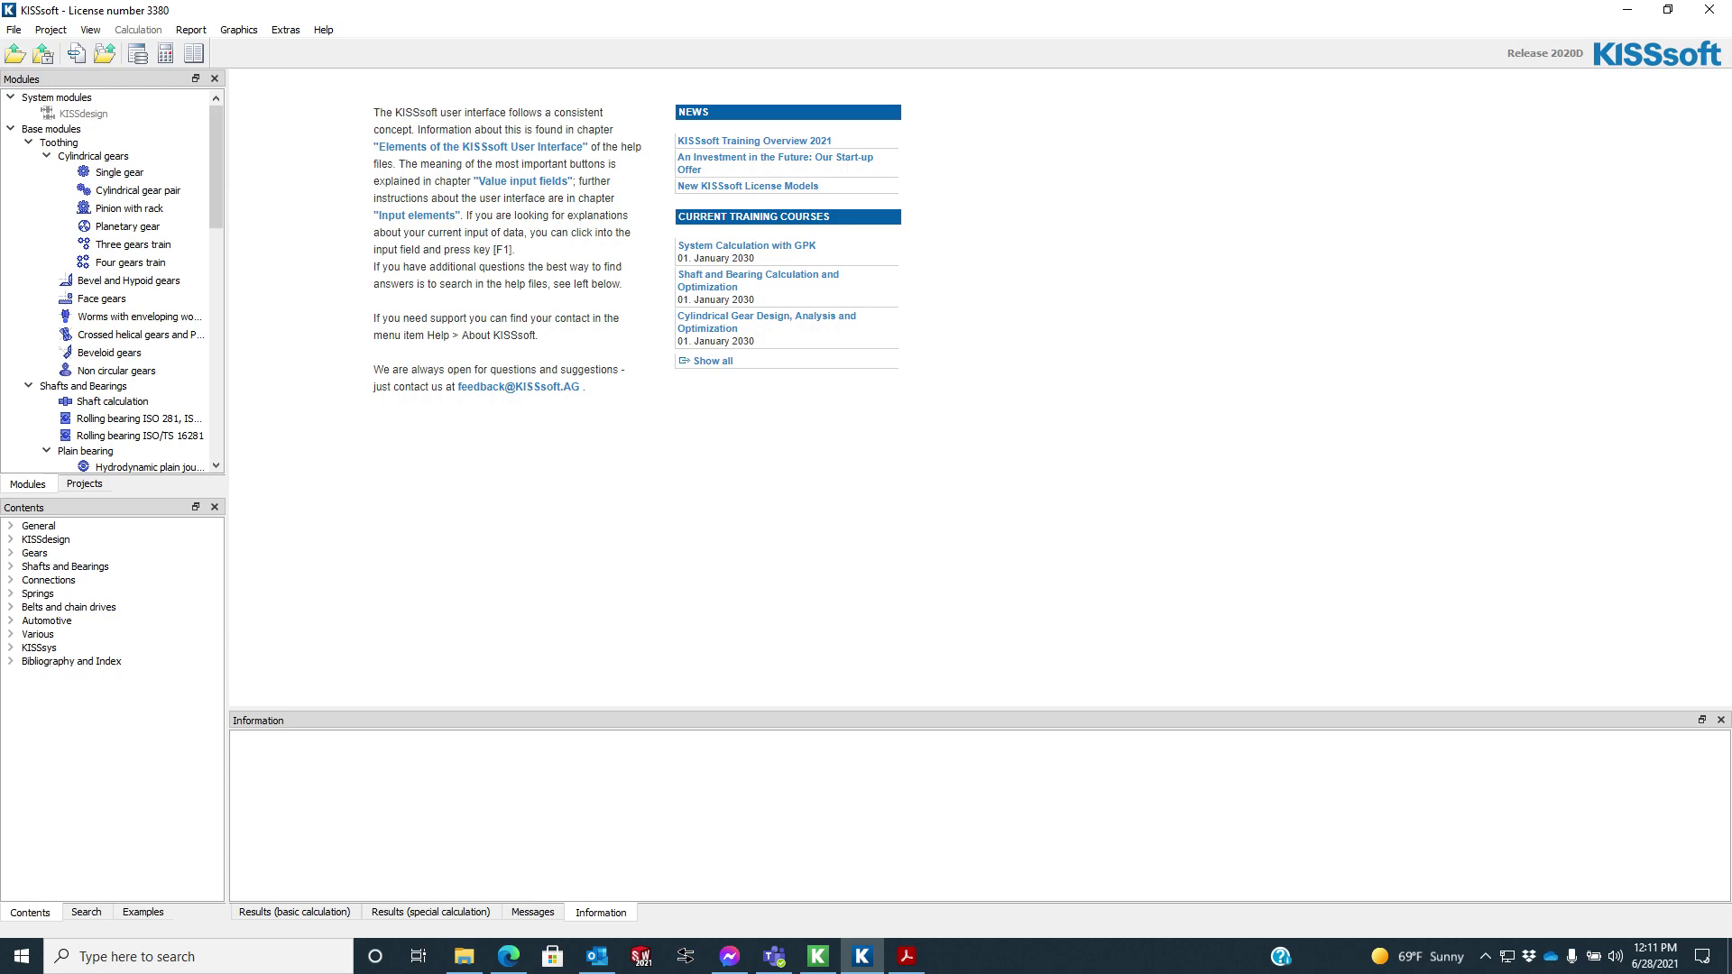
click(1710, 9)
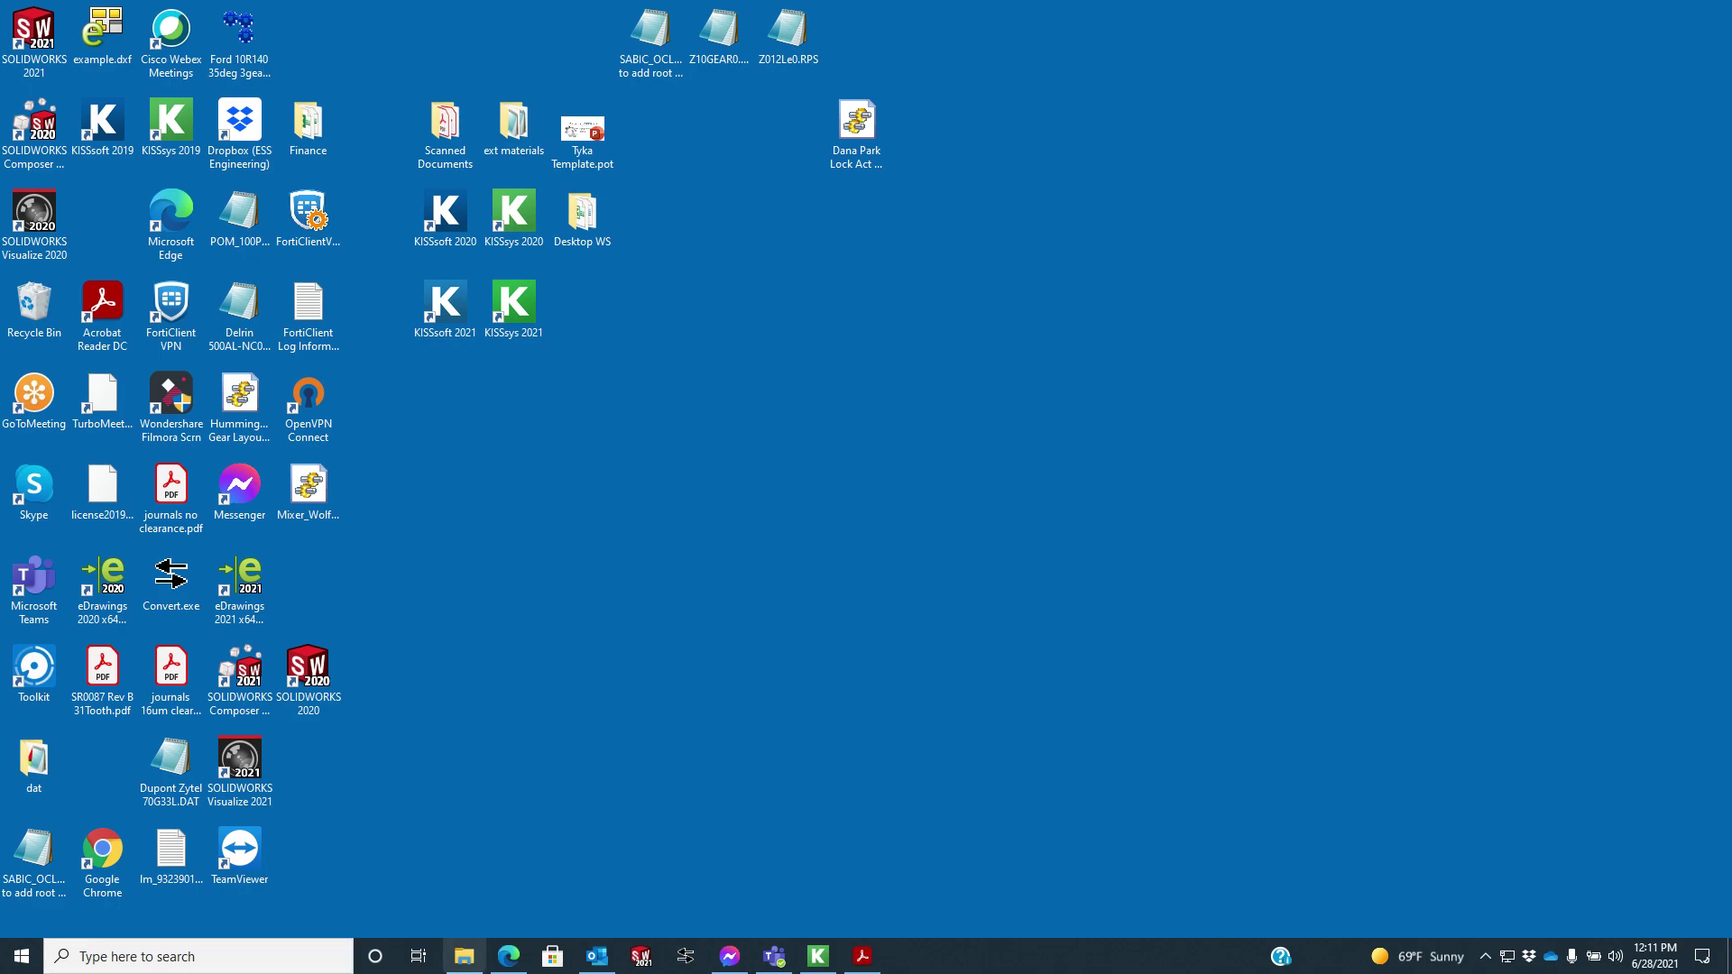
click(818, 956)
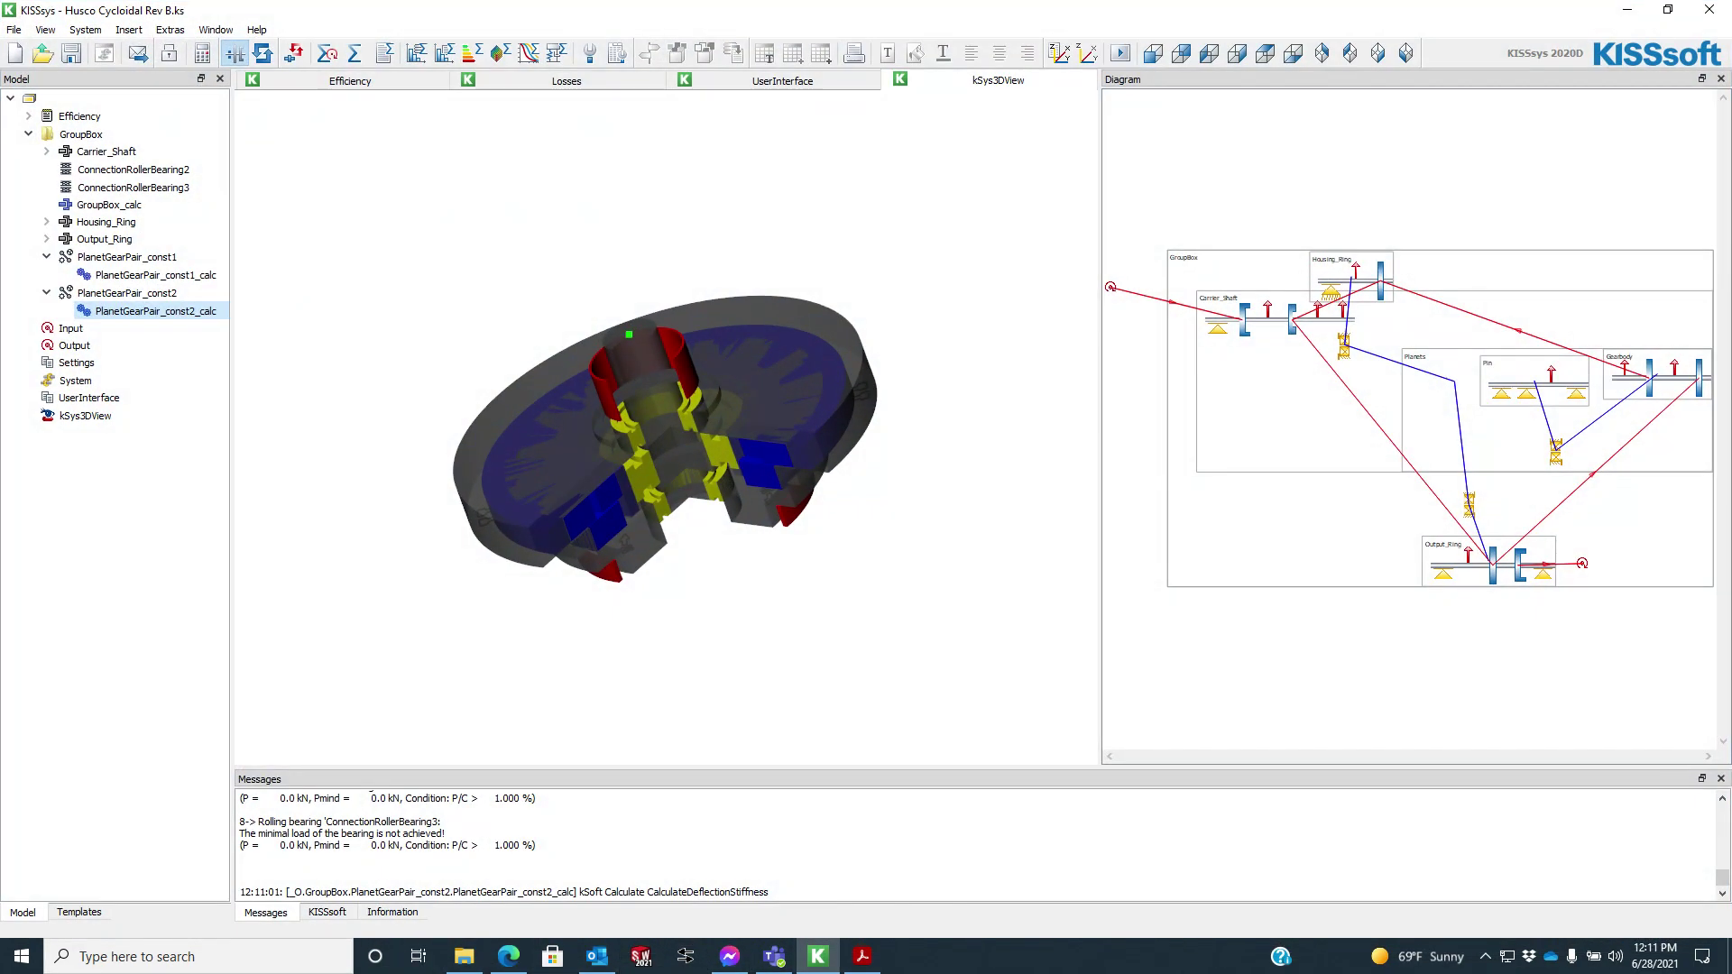
click(180, 956)
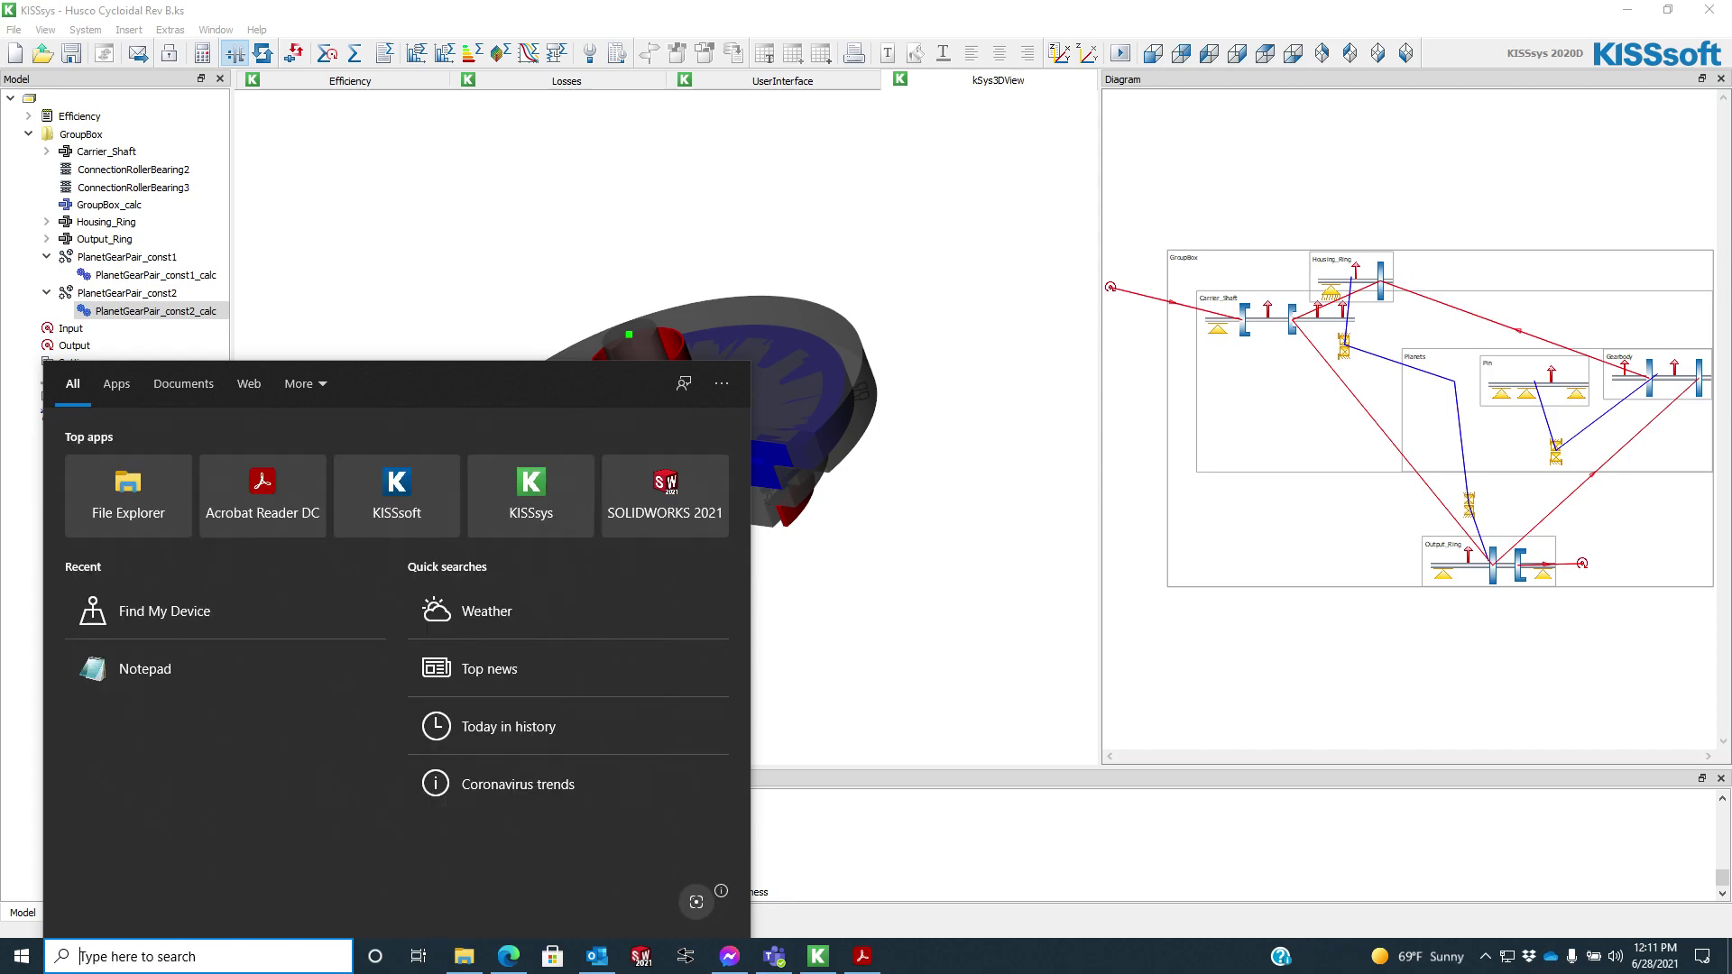
Step: Search for %appdata% to open the AppData\Roaming folder in File Explorer
text(%appd)
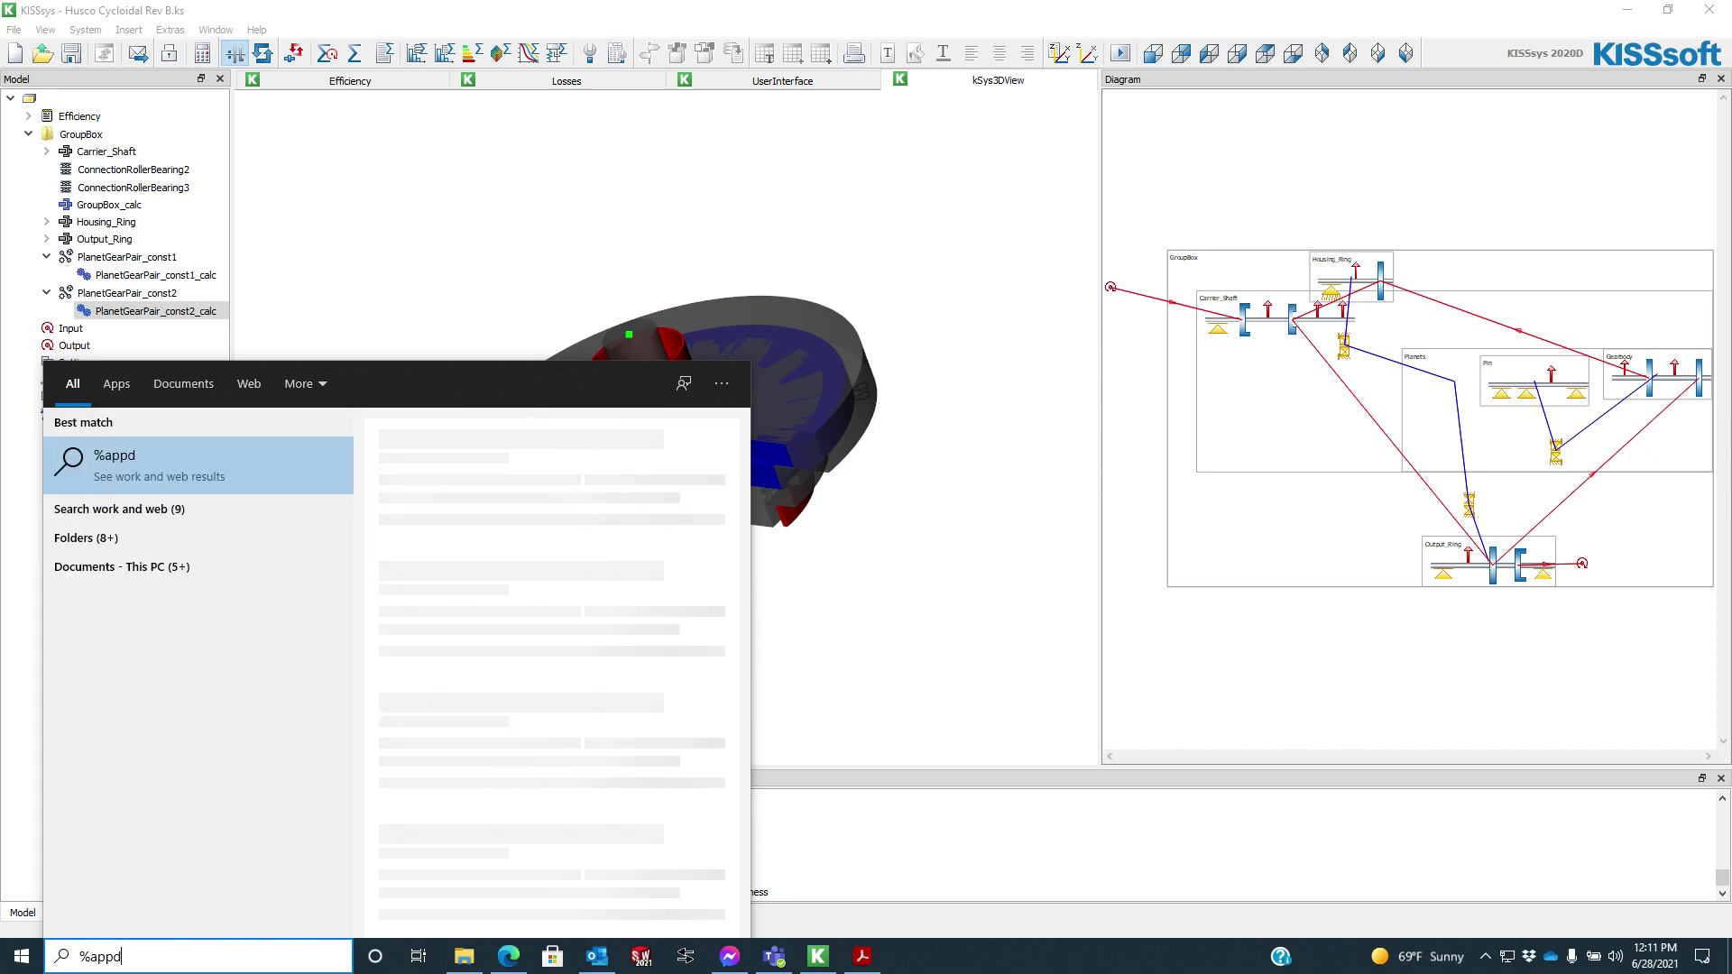
text(ata)
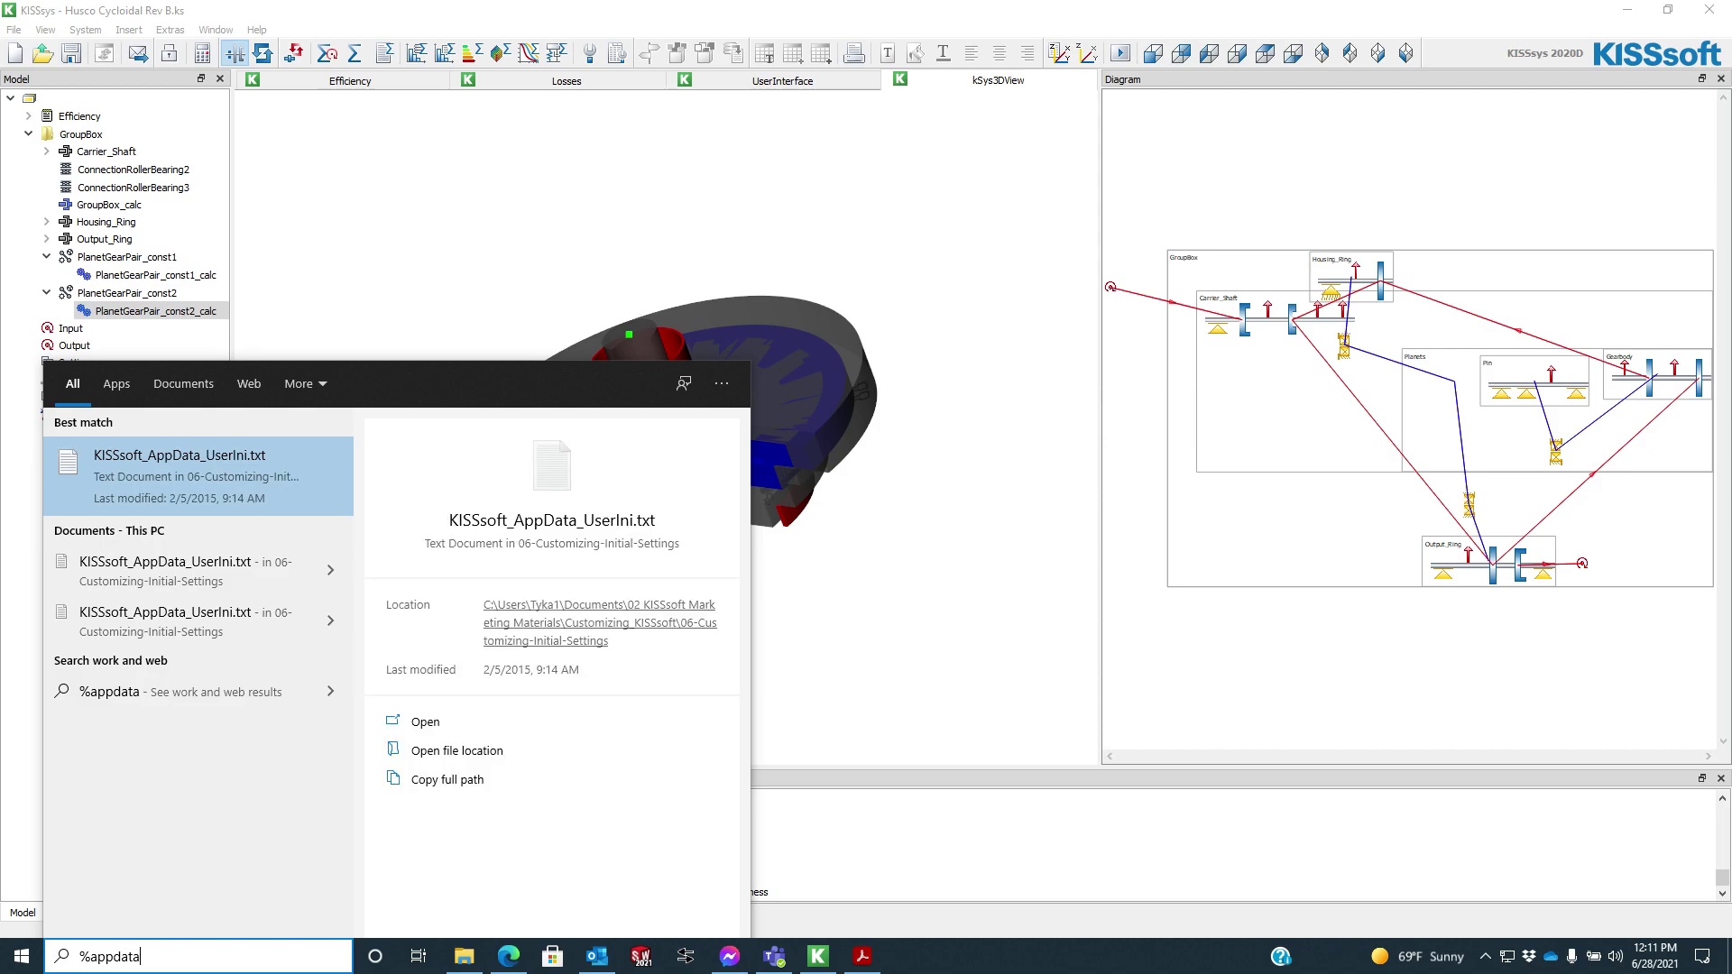
text(%)
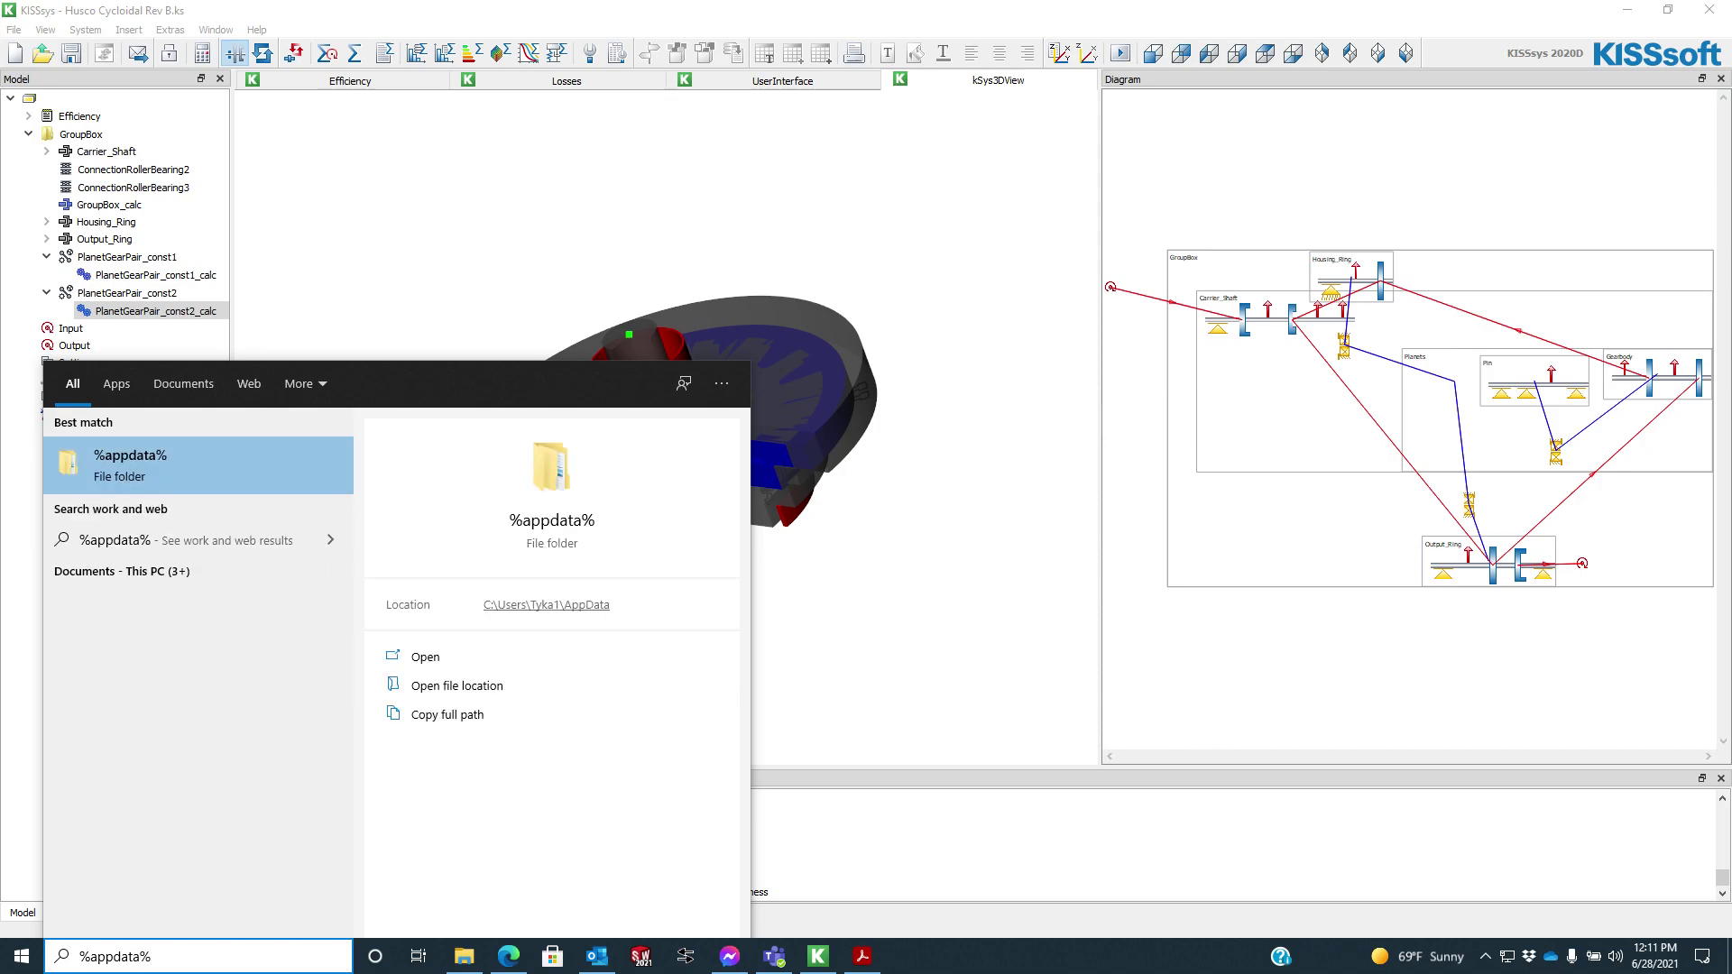
key(Return)
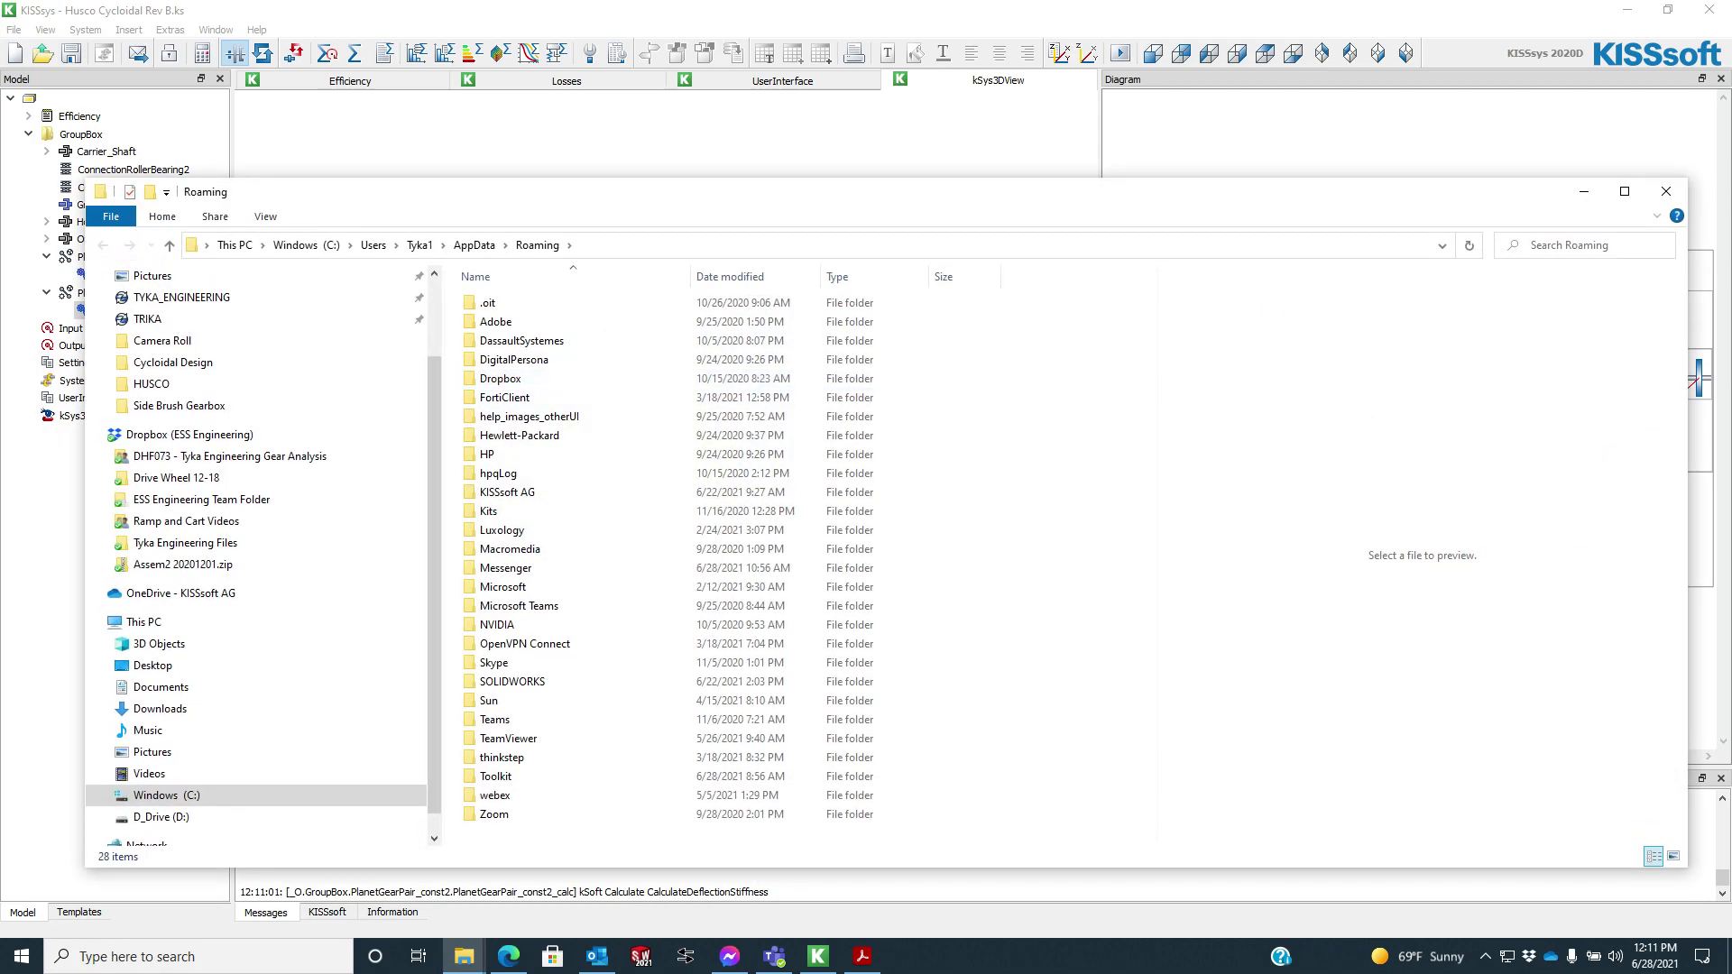
Step: Maximize File Explorer and open the KISSsoft AG\2019 settings folder
drag(469, 192, 436, 2)
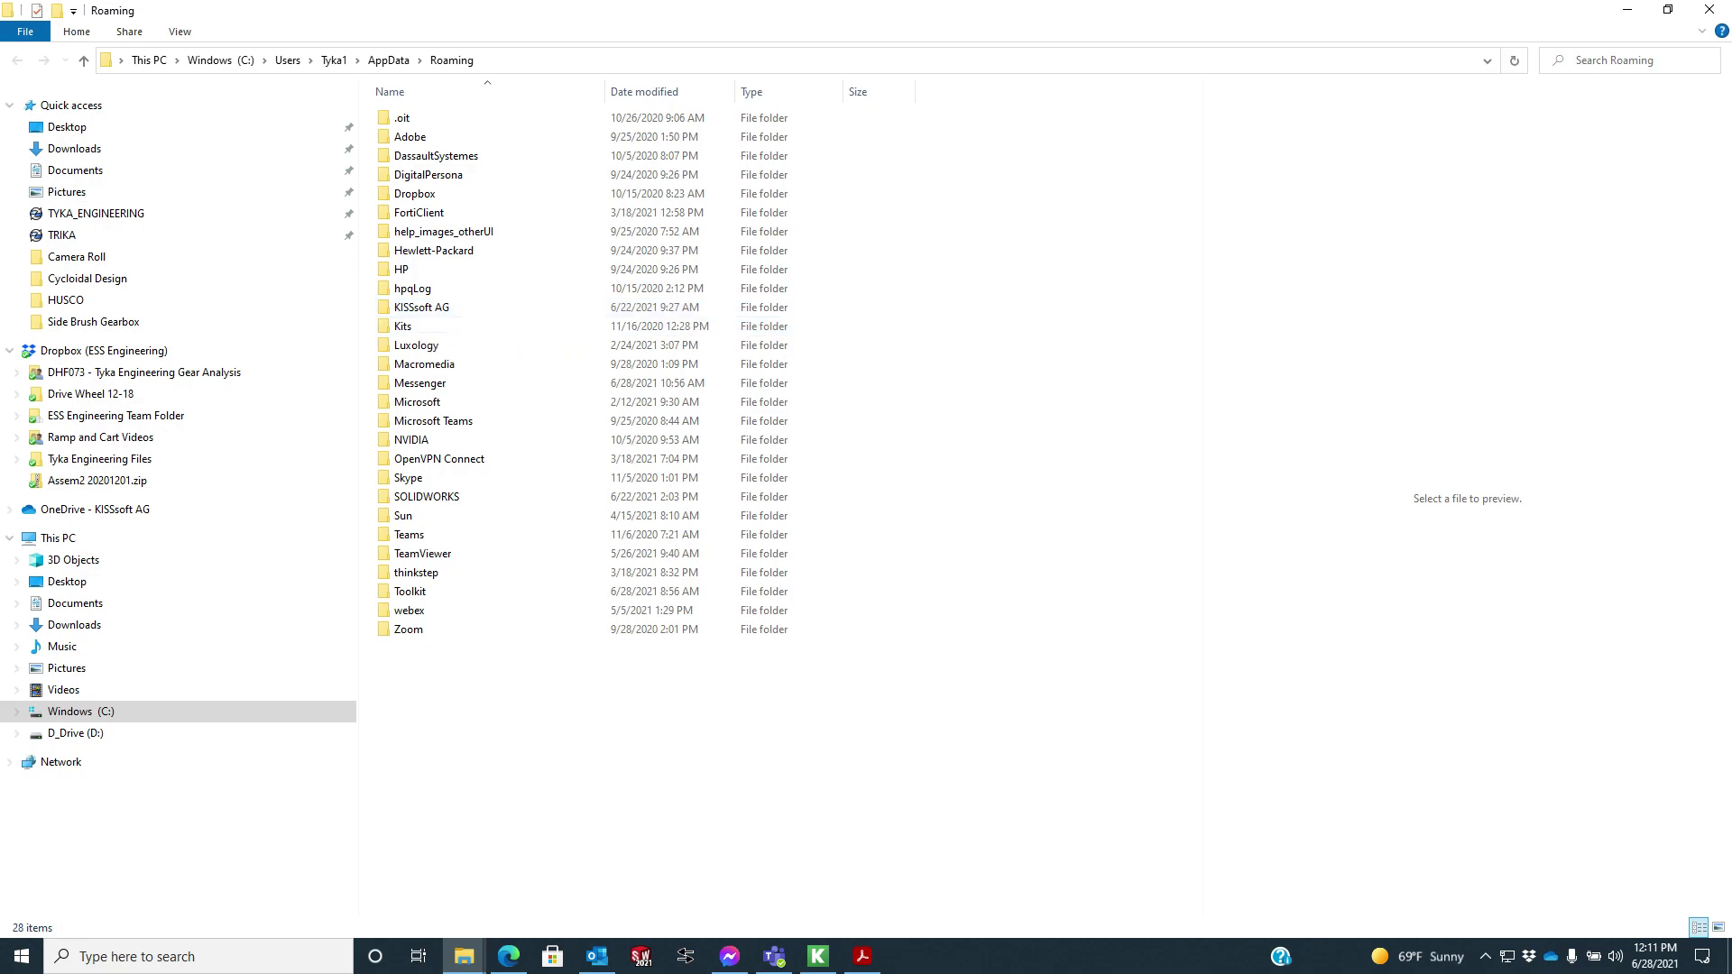
drag(358, 112, 34, 112)
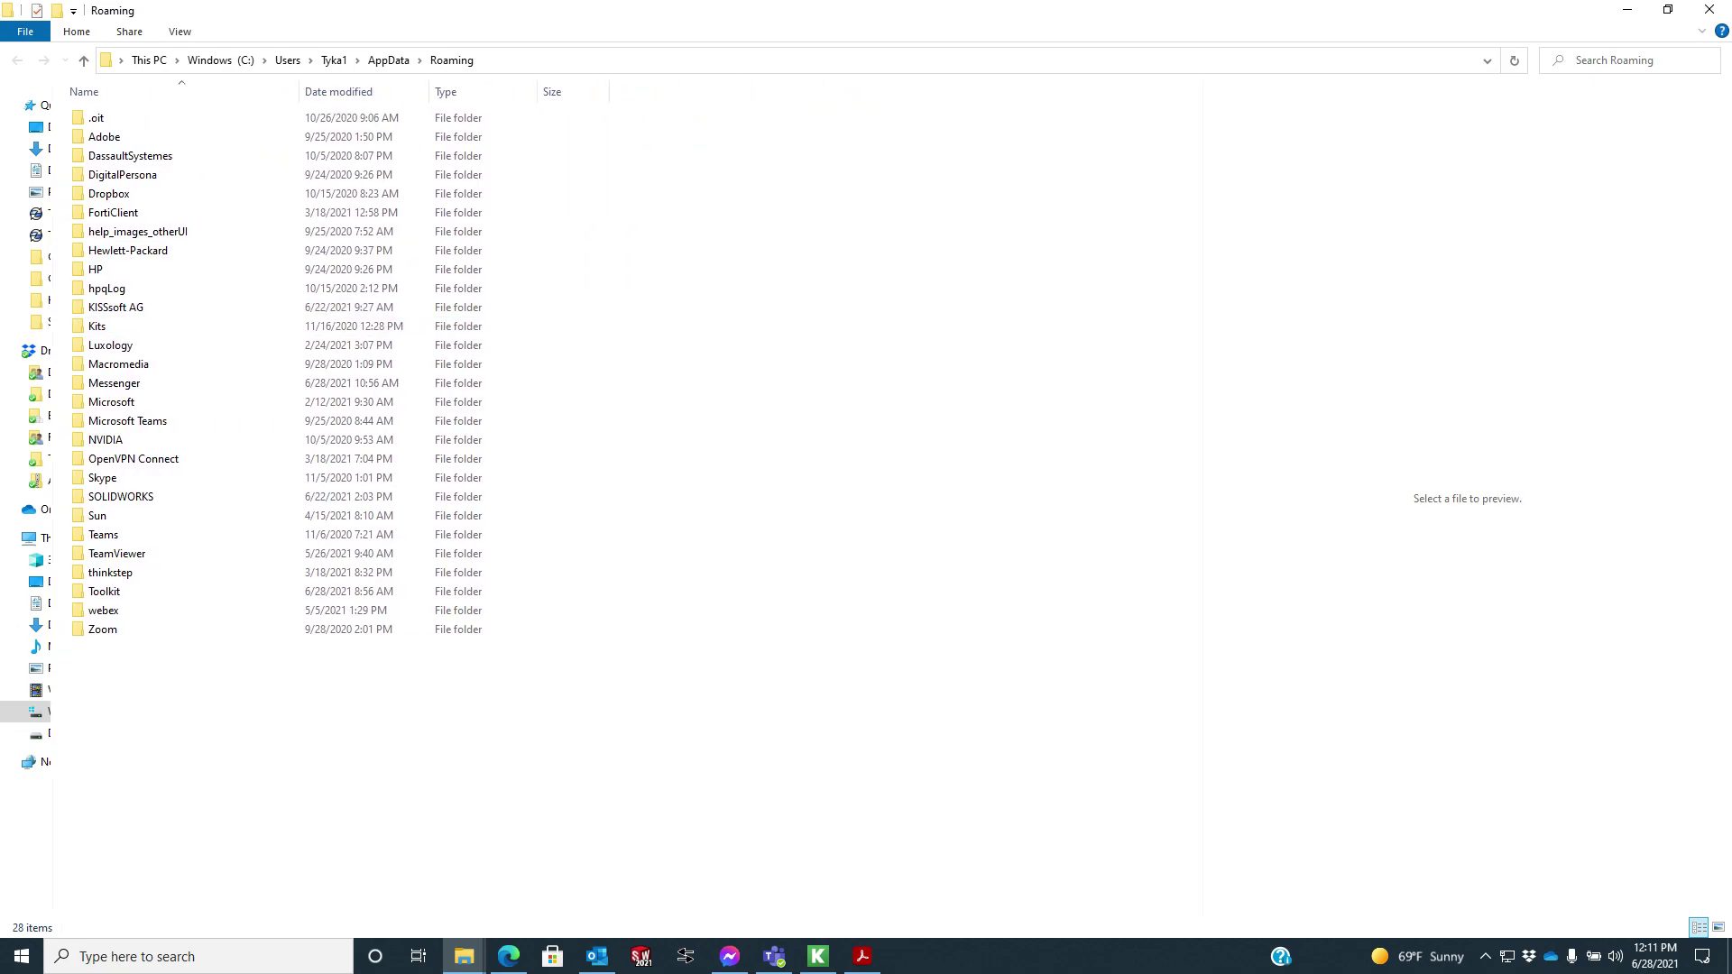
key(k)
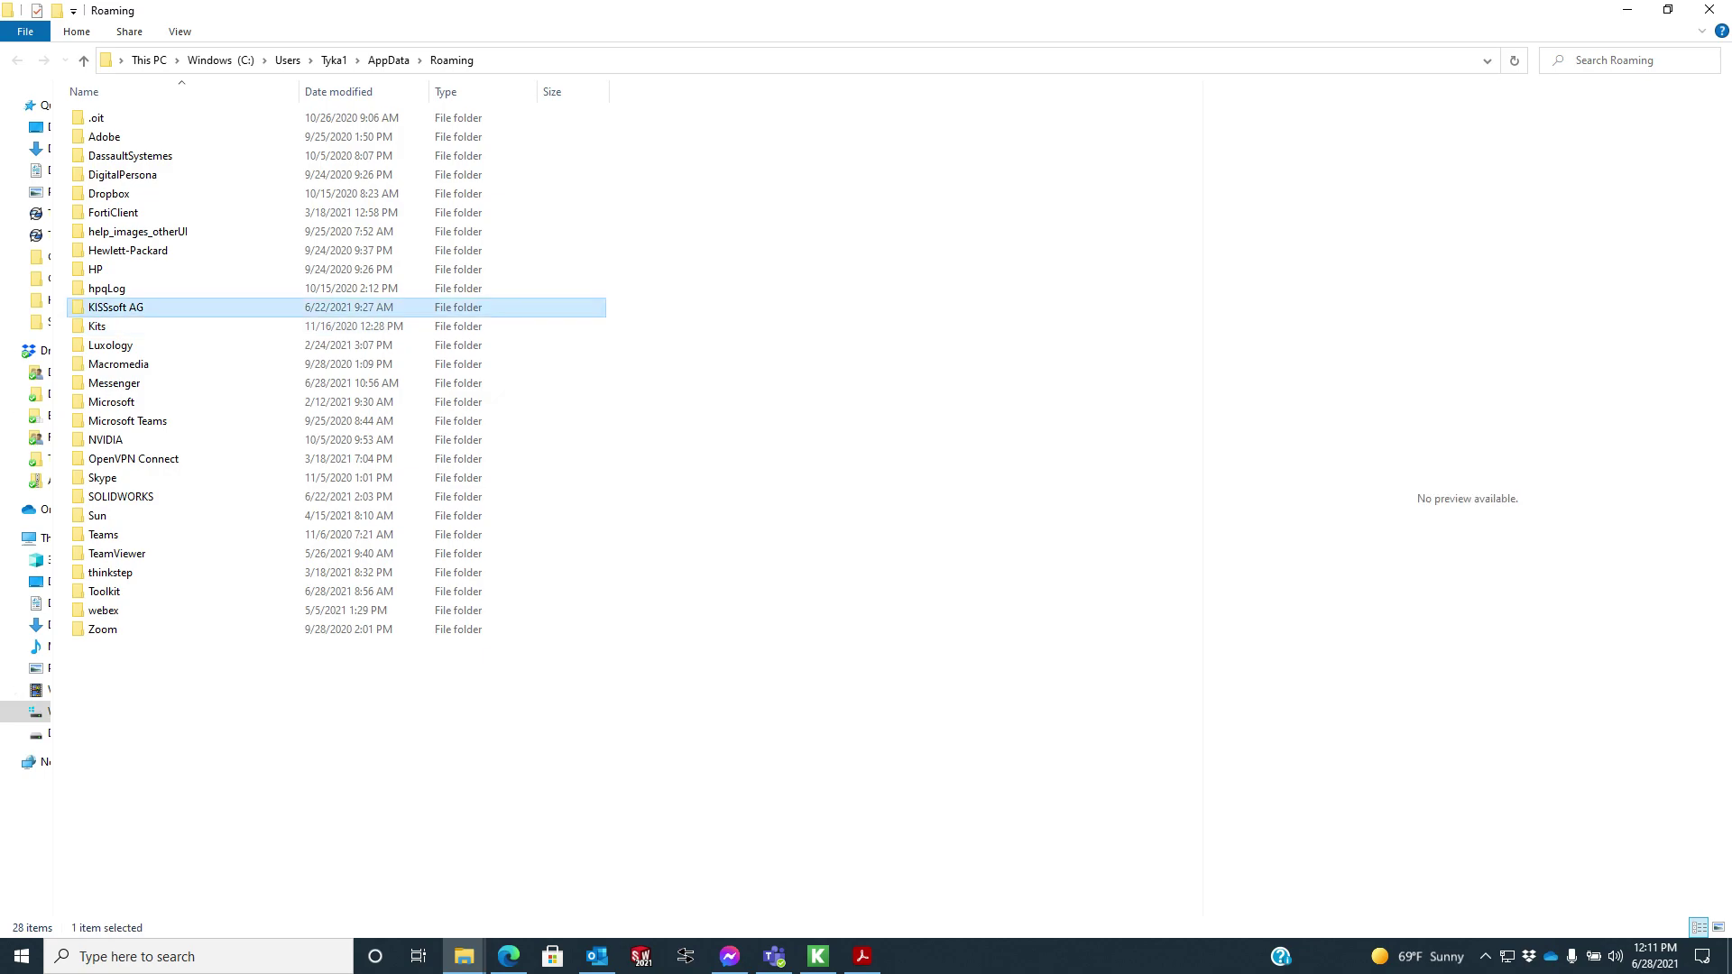
key(Return)
key(2)
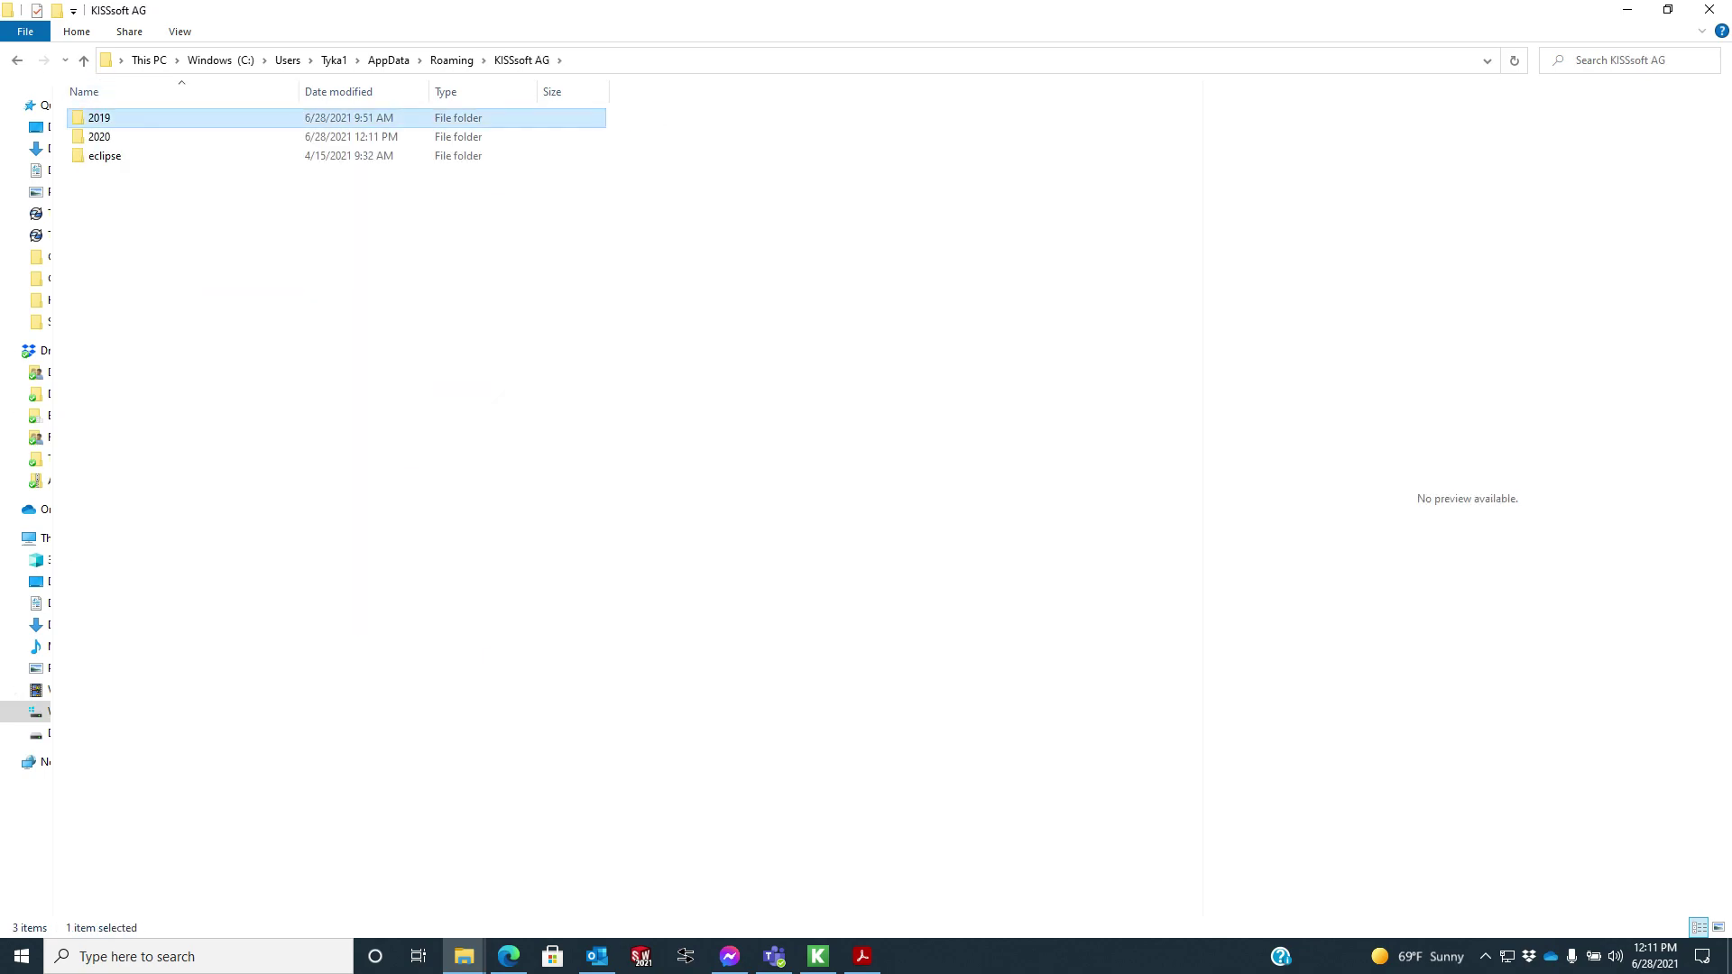
key(Return)
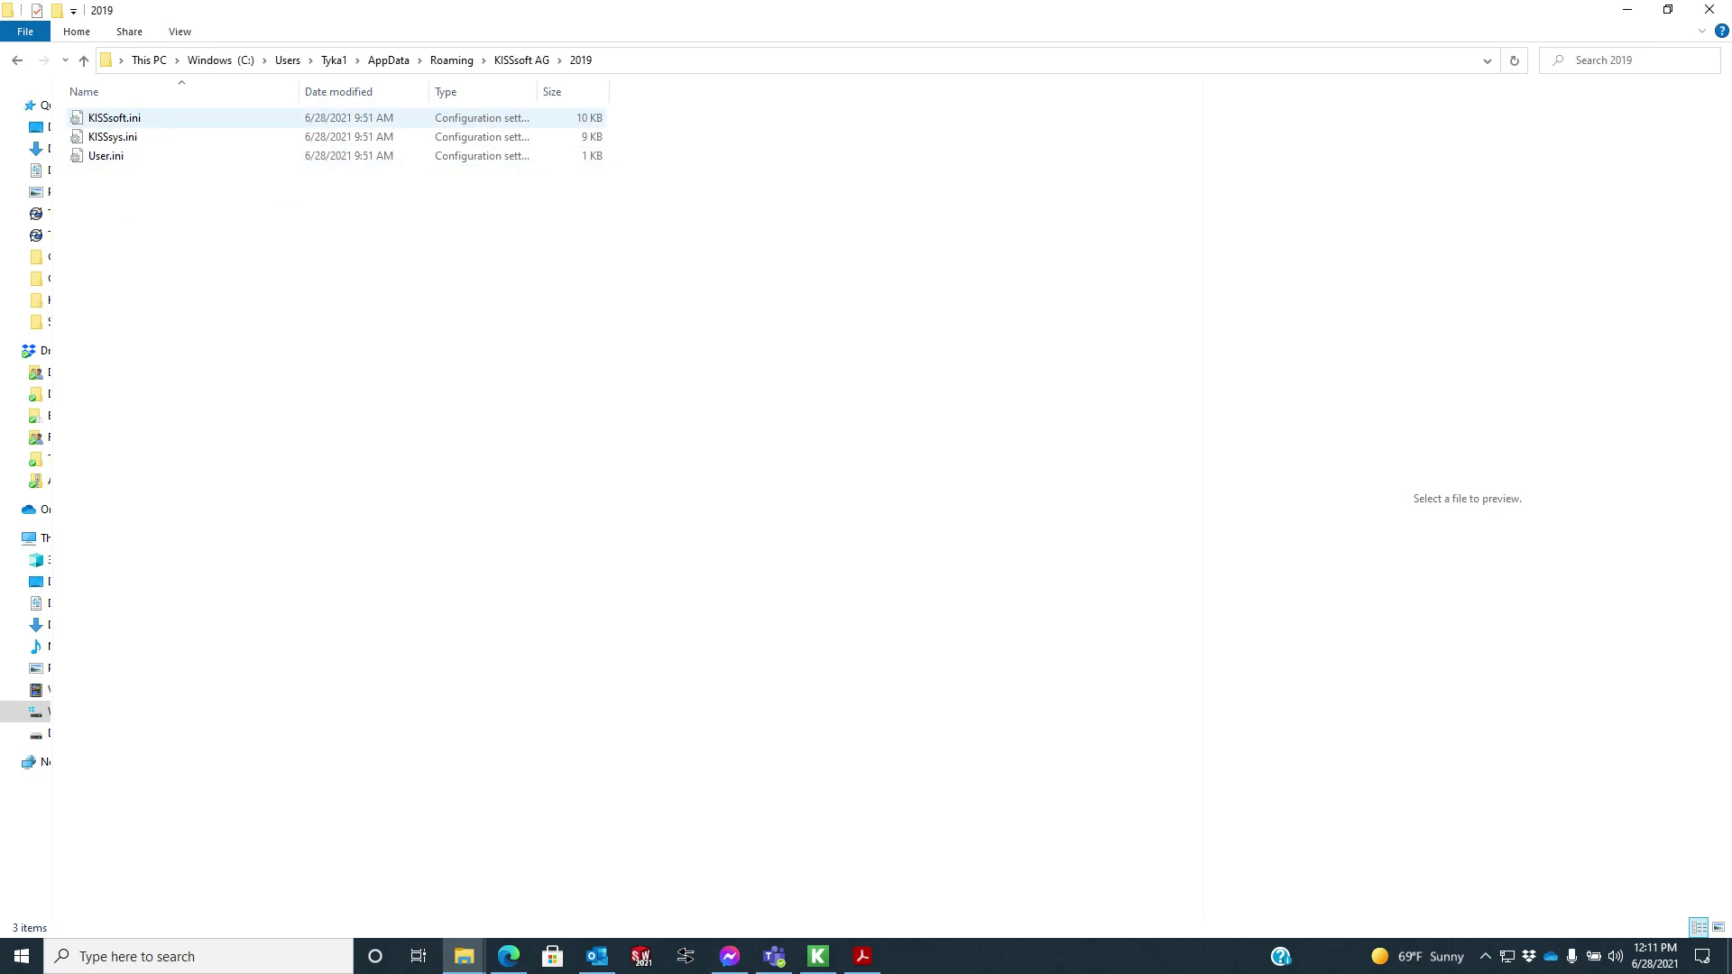
Step: Review the 2019 .ini files, inspect the 2020 folder, then return to KISSsoft AG
key(k)
key(k)
key(u)
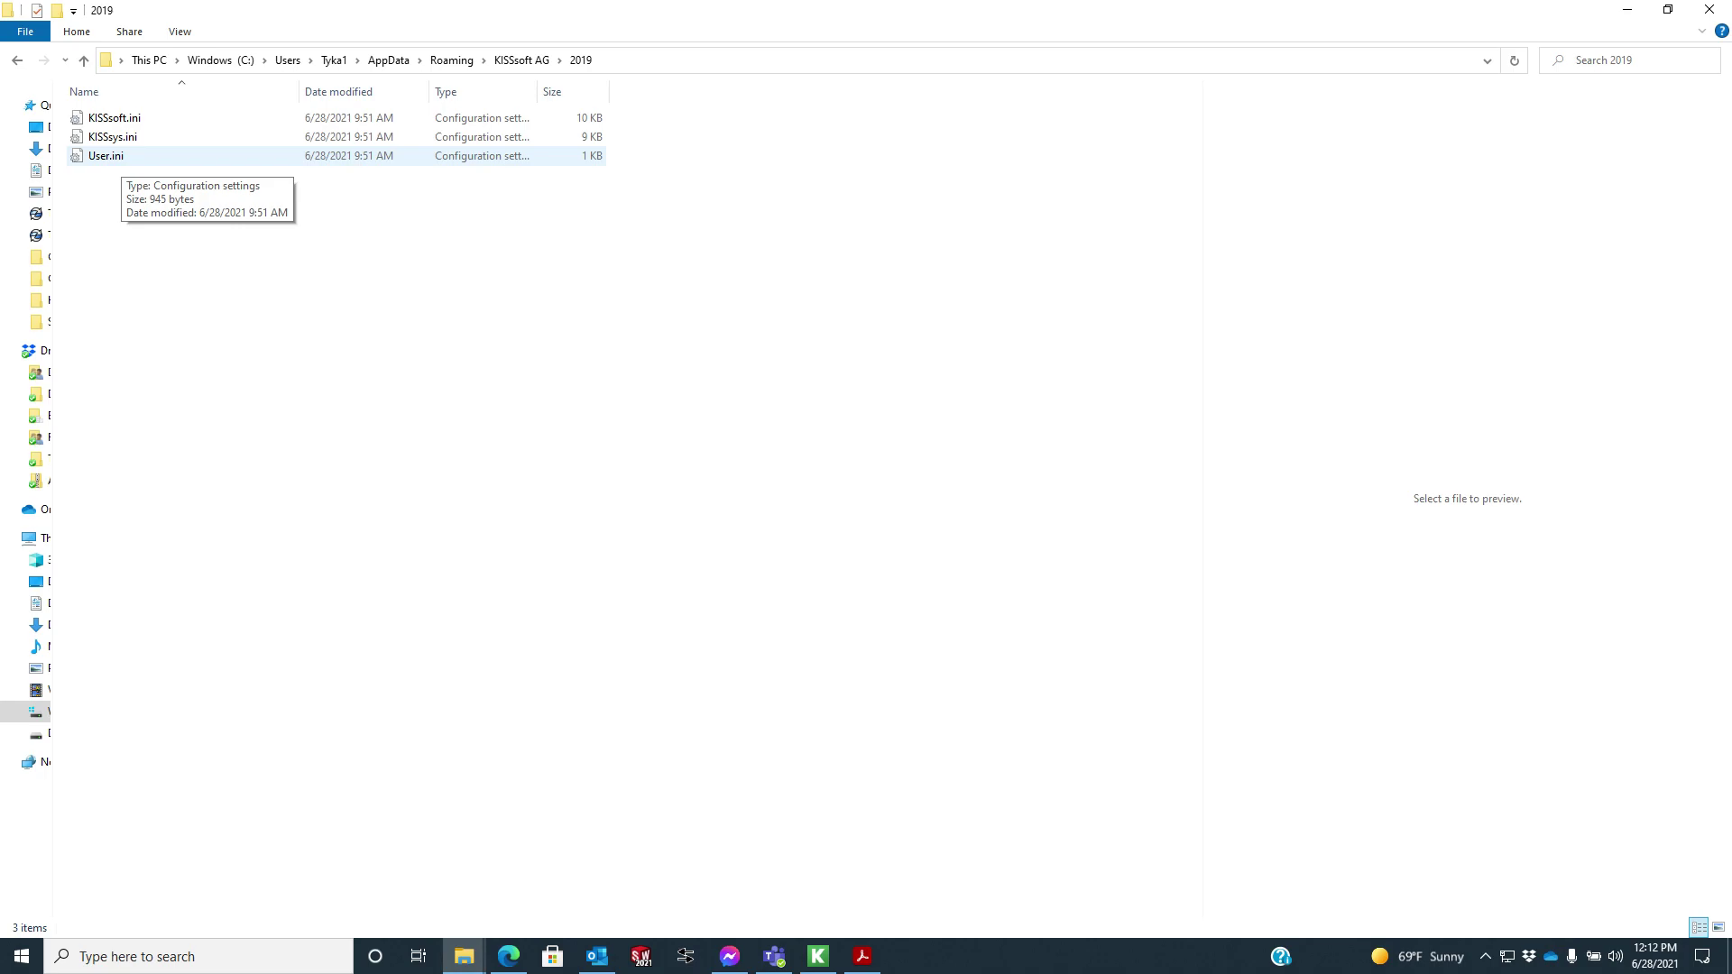
click(521, 59)
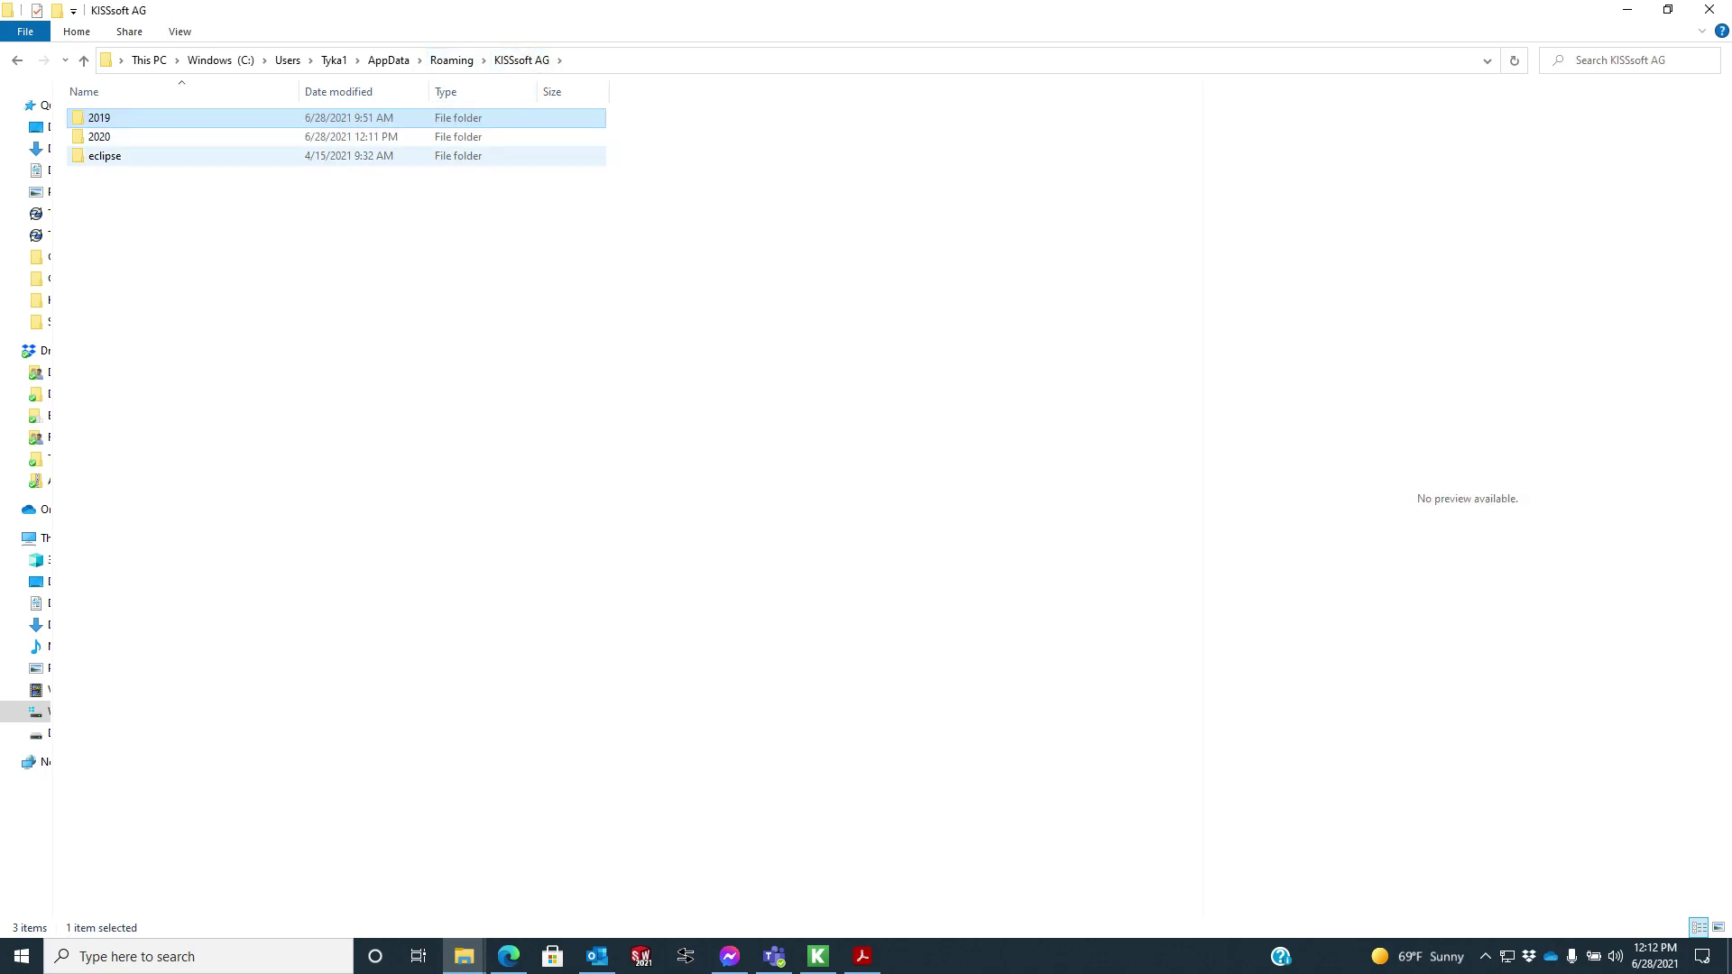
double_click(99, 136)
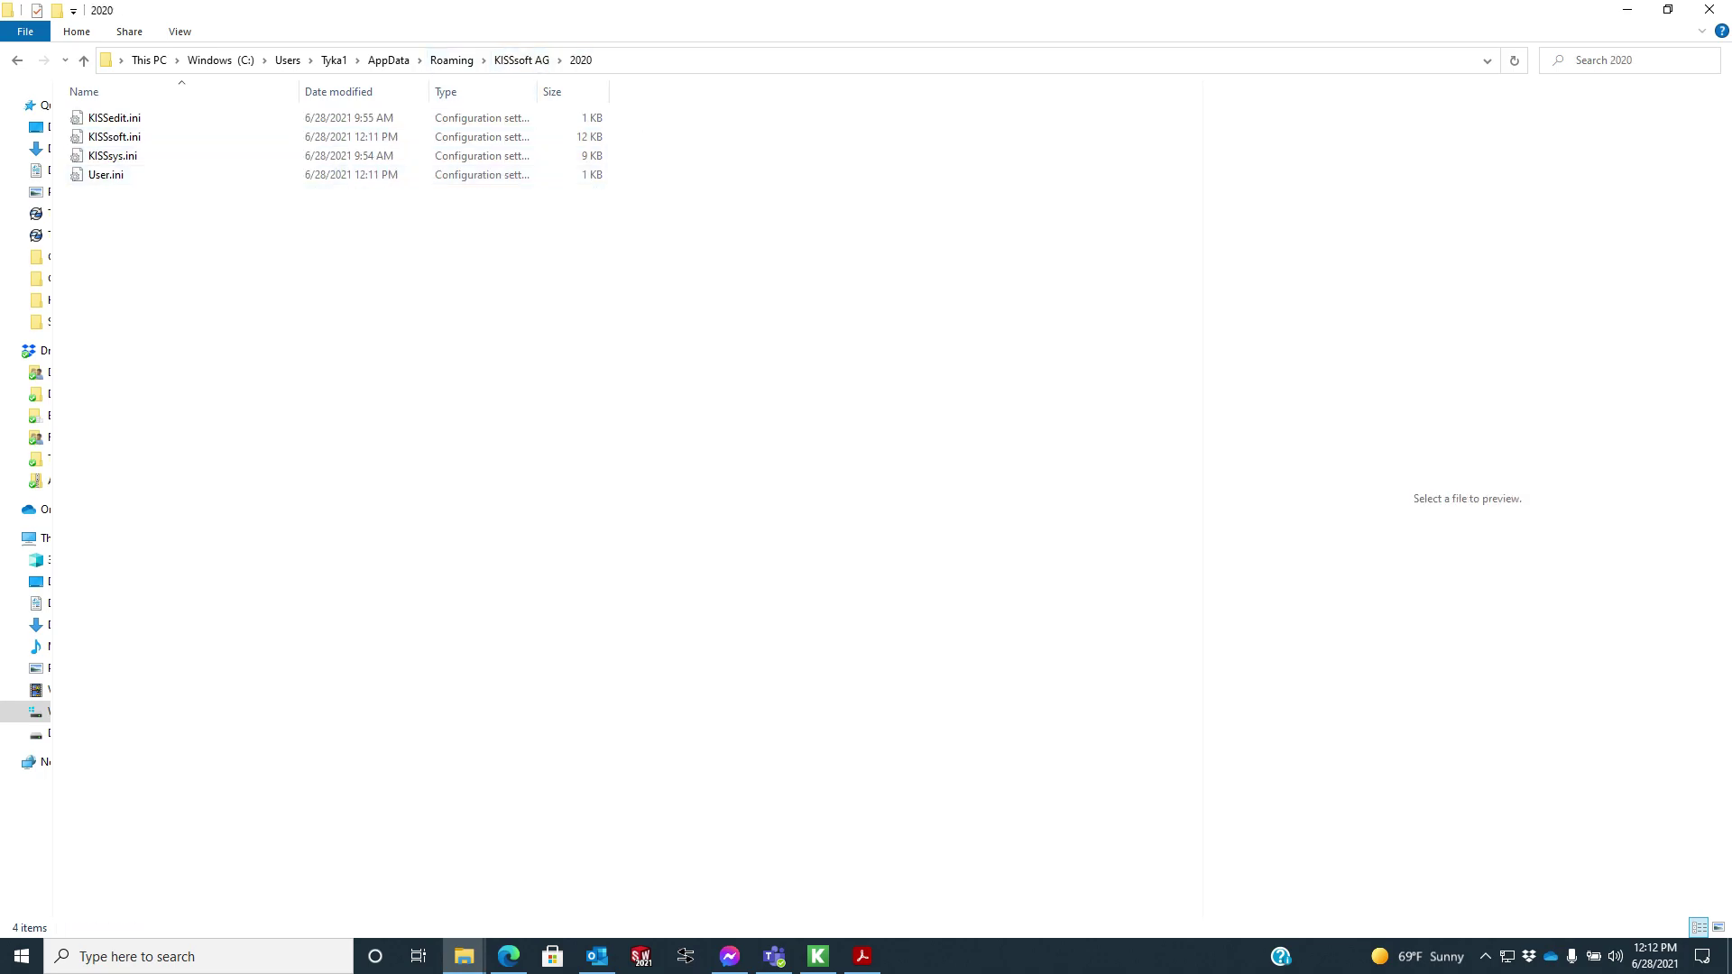
click(521, 60)
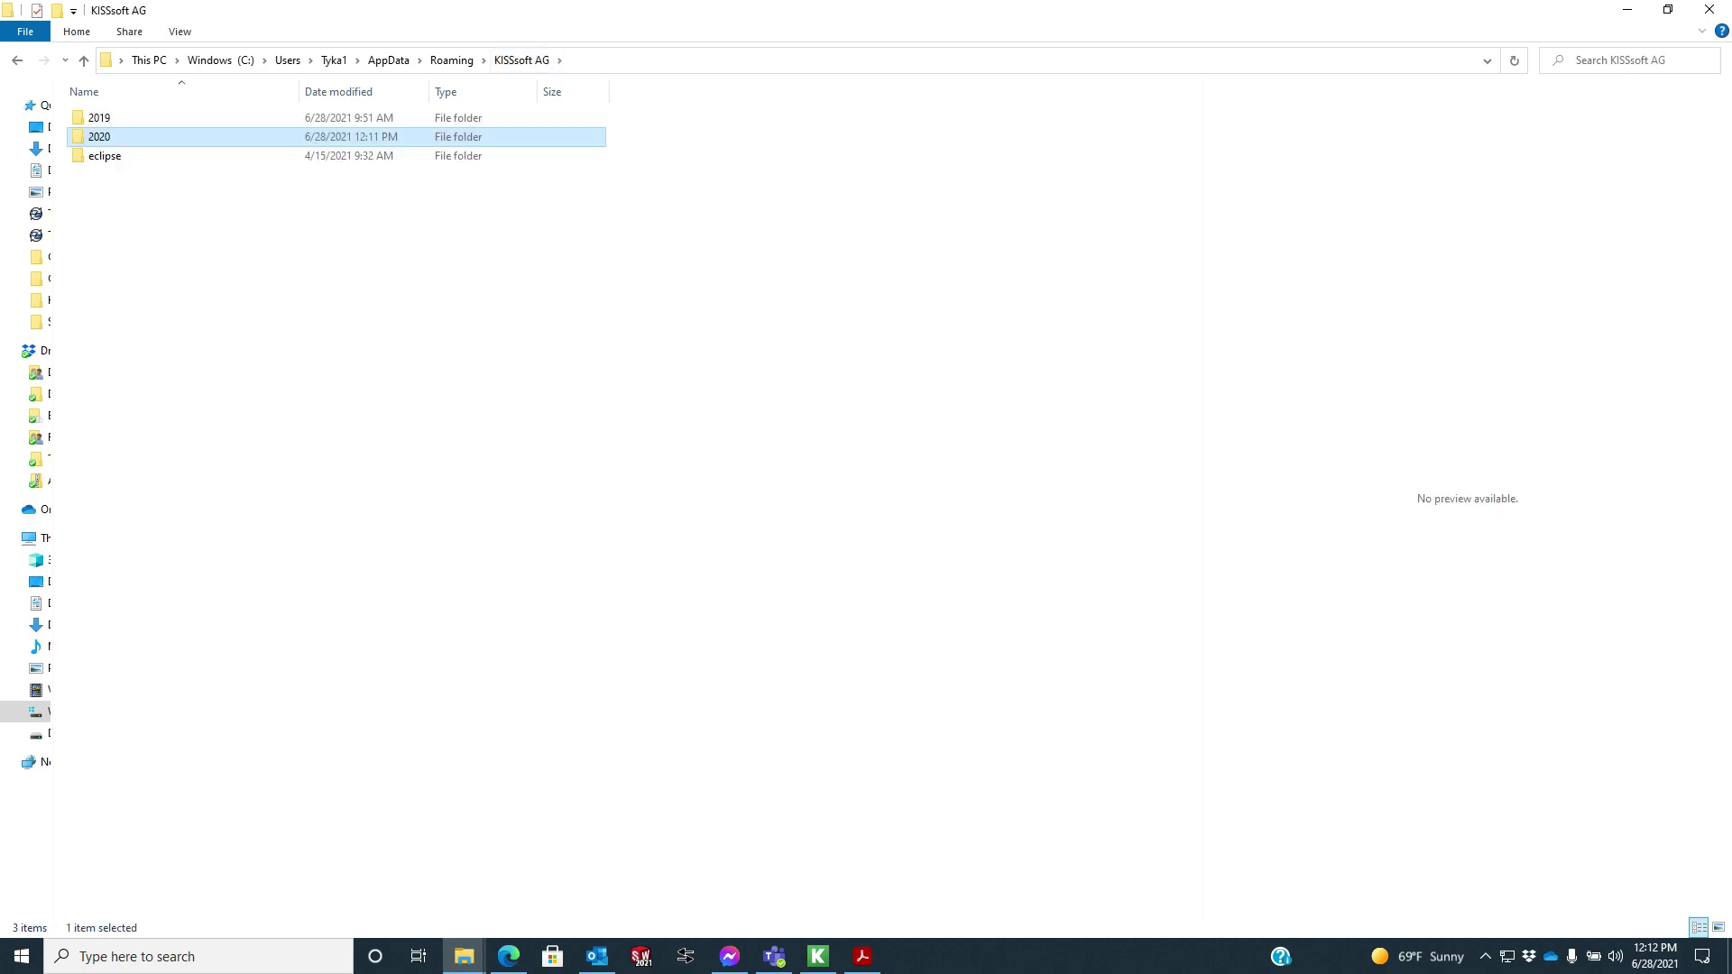
Step: Delete the 2020 folder from KISSsoft AG and close File Explorer
right_click(101, 136)
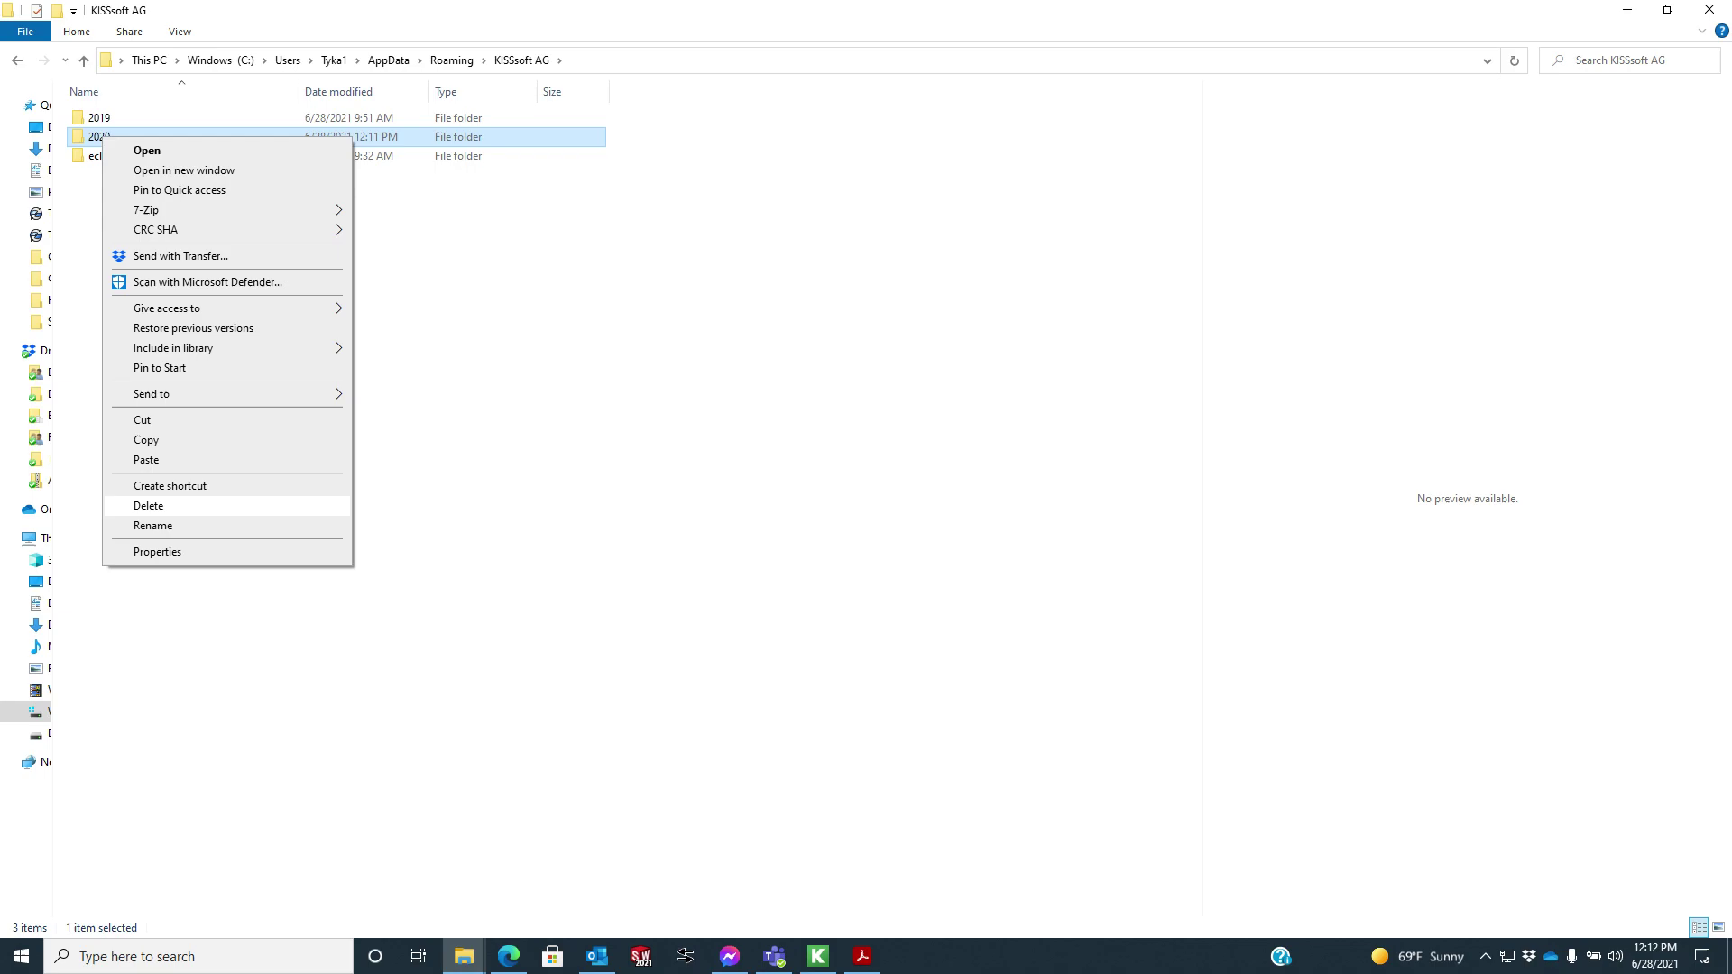
click(1709, 9)
click(1710, 9)
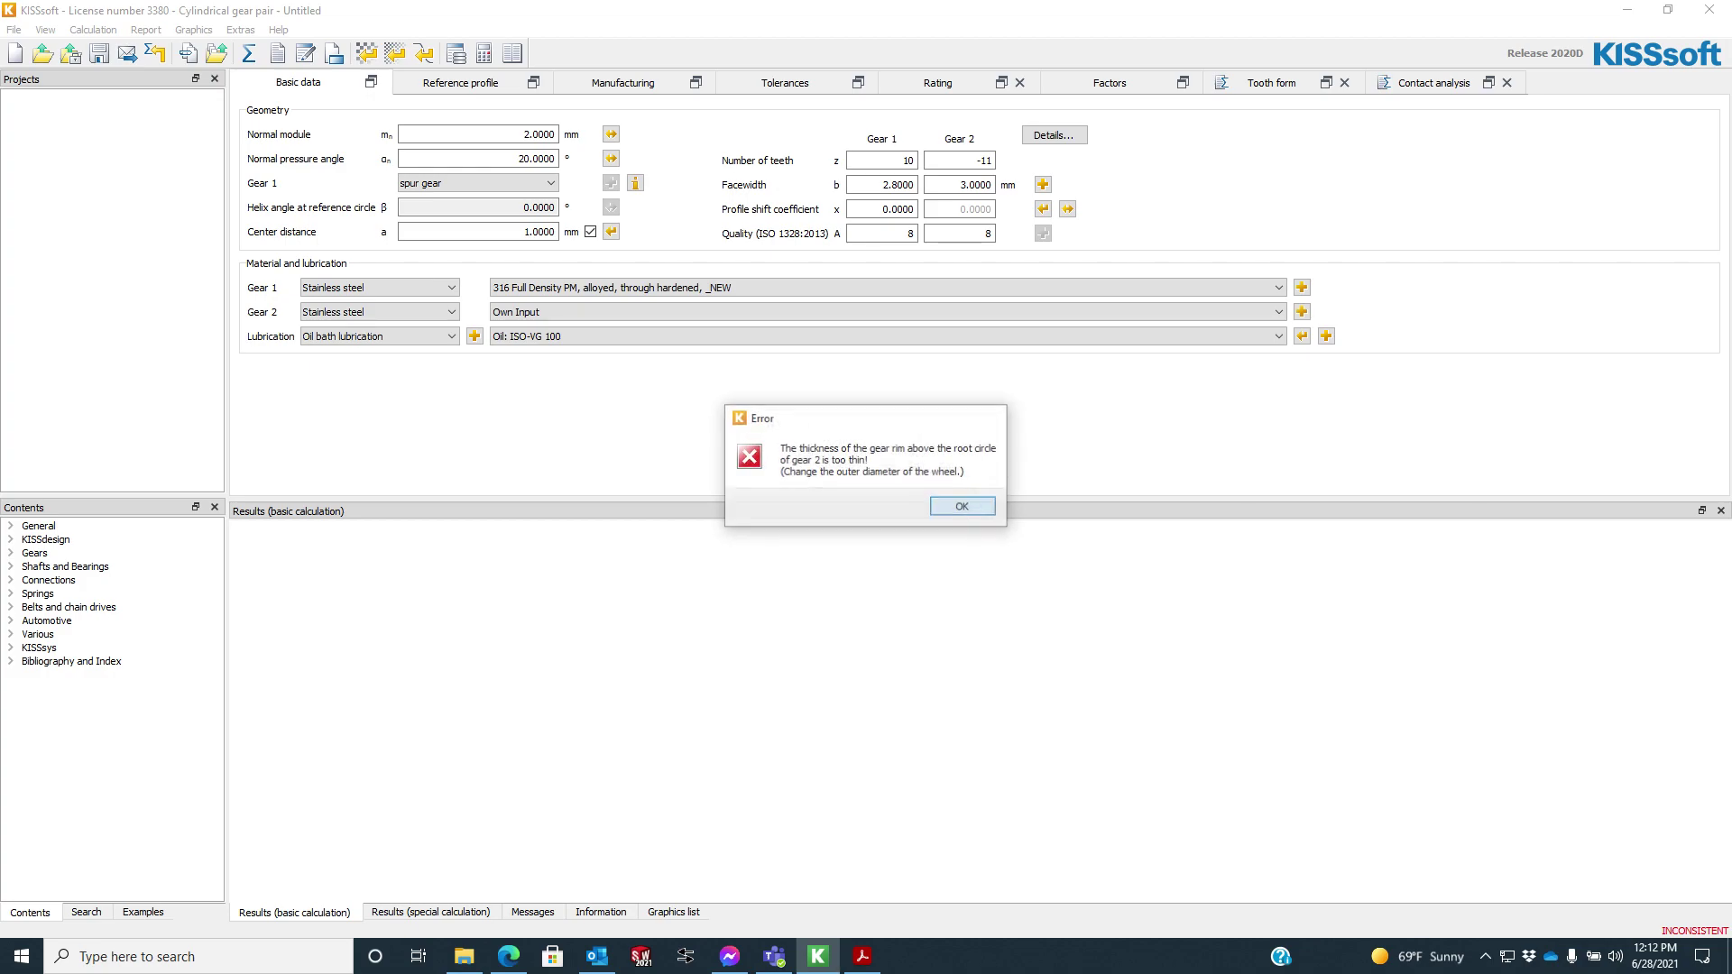
Step: Dismiss gear 2's rim-thickness error and close the gear-pair module
key(Return)
key(Return)
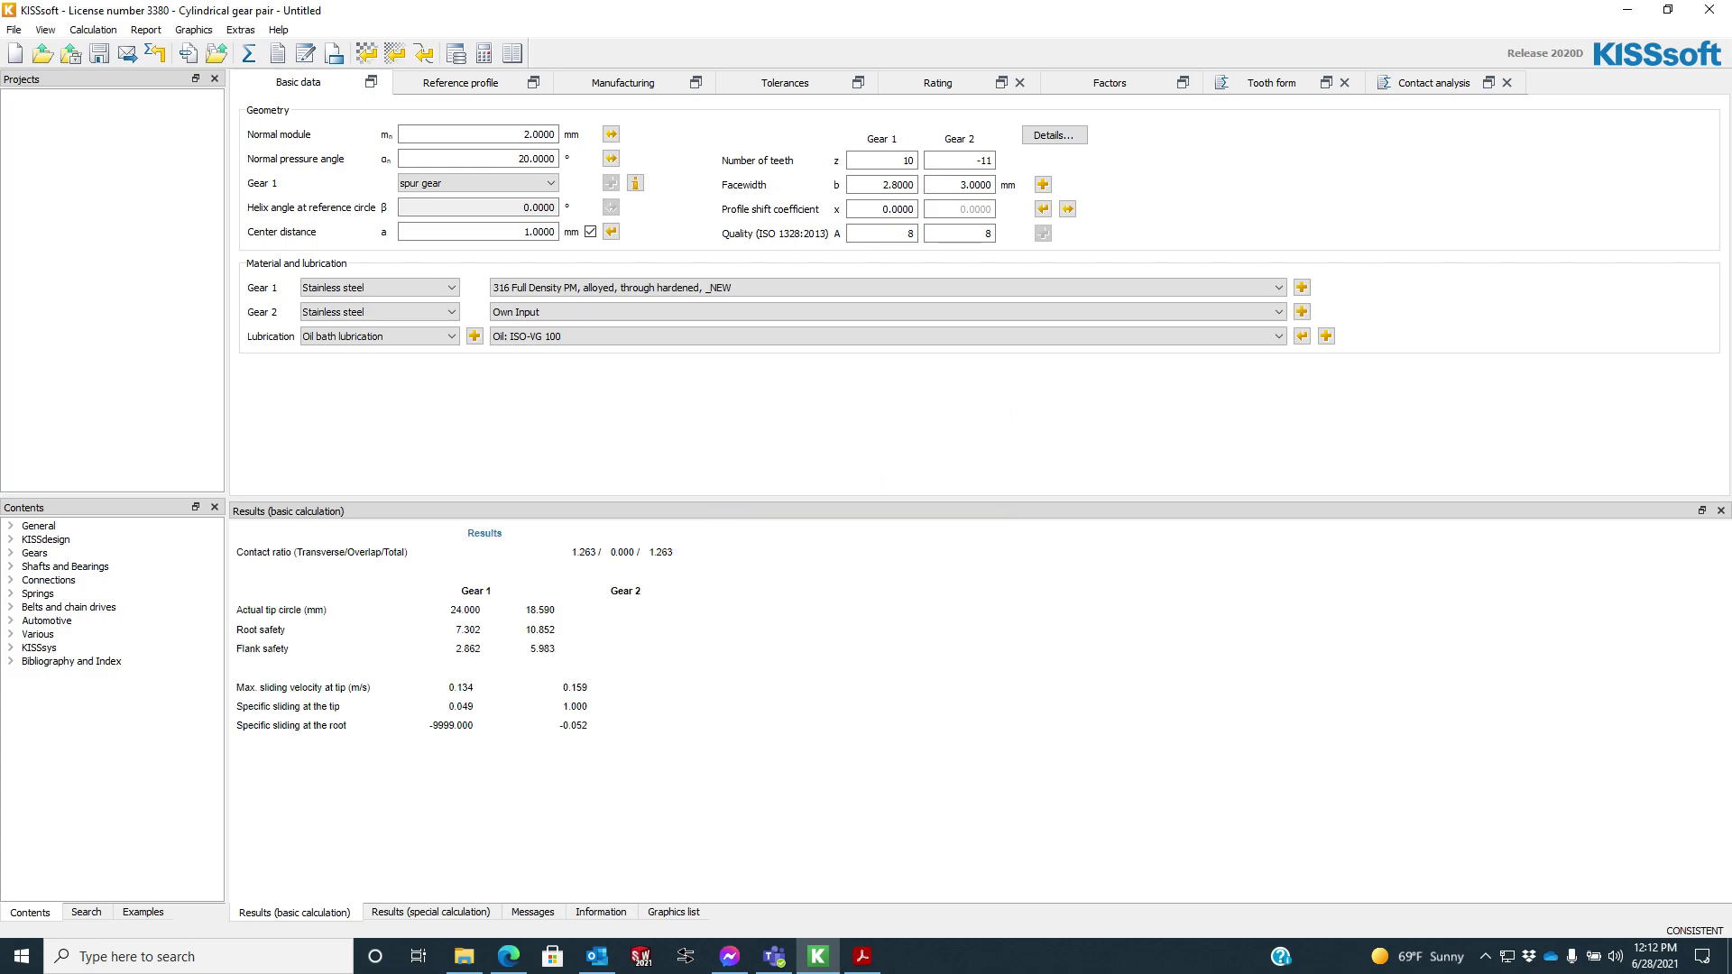
click(1709, 10)
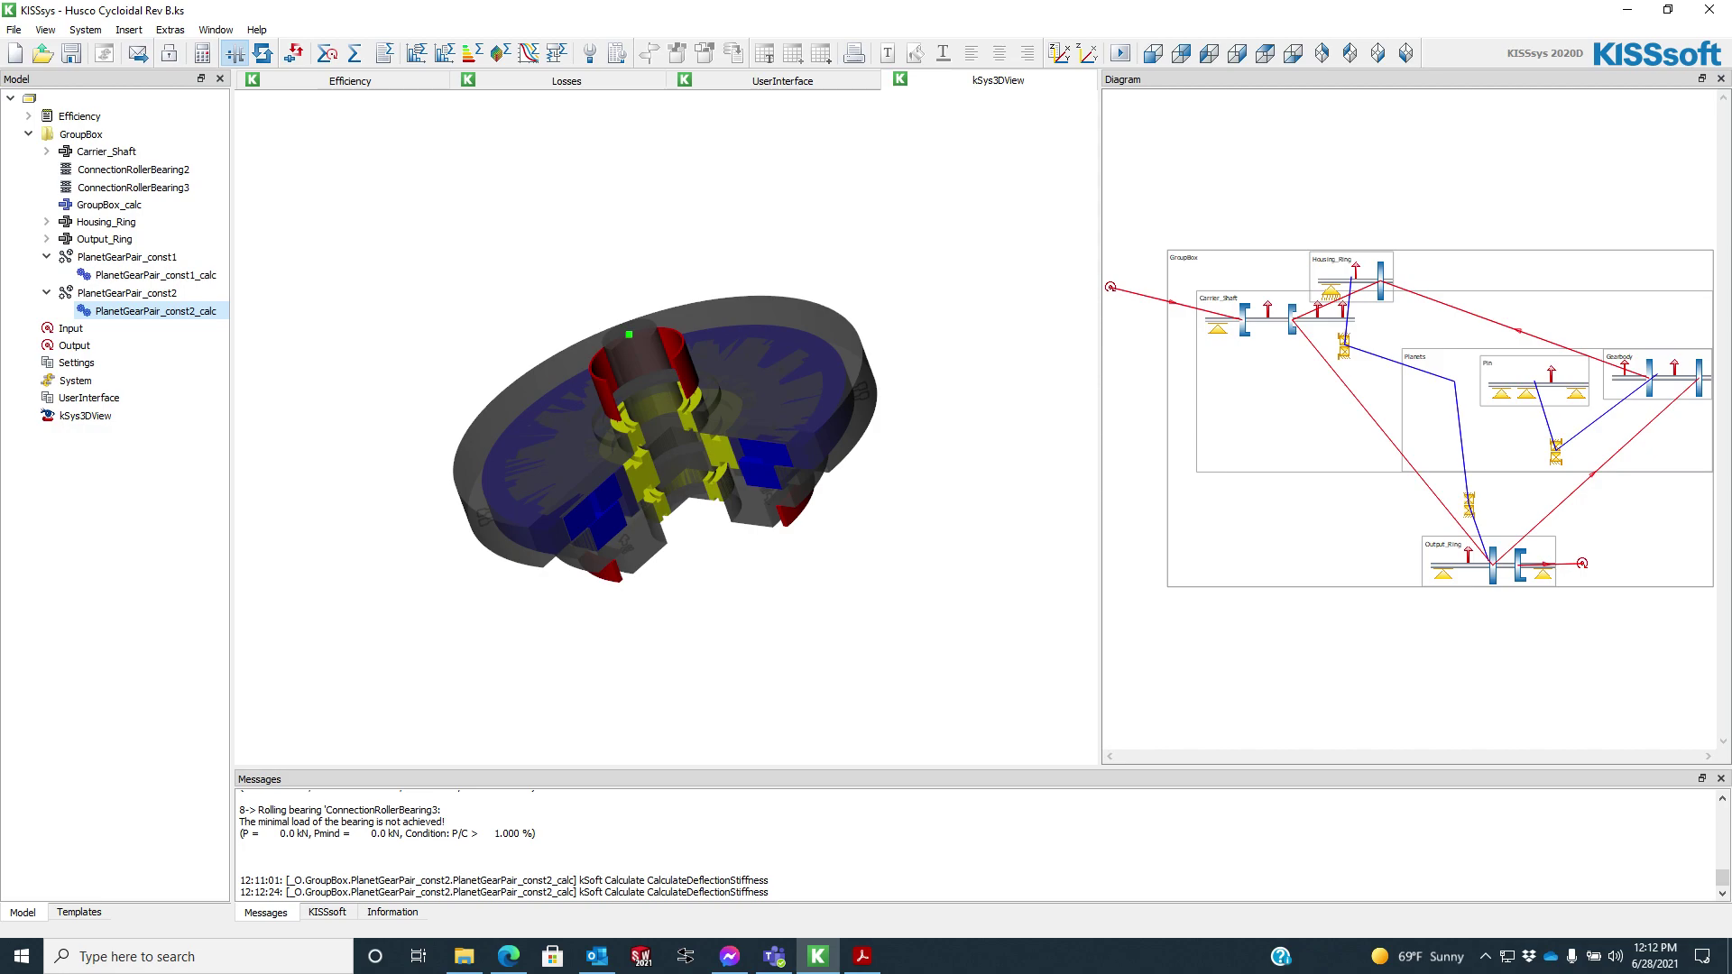
Step: Bring up the KISSsoft Beta Release 2021 poster in Acrobat and open Edge's taskbar jump list
click(862, 956)
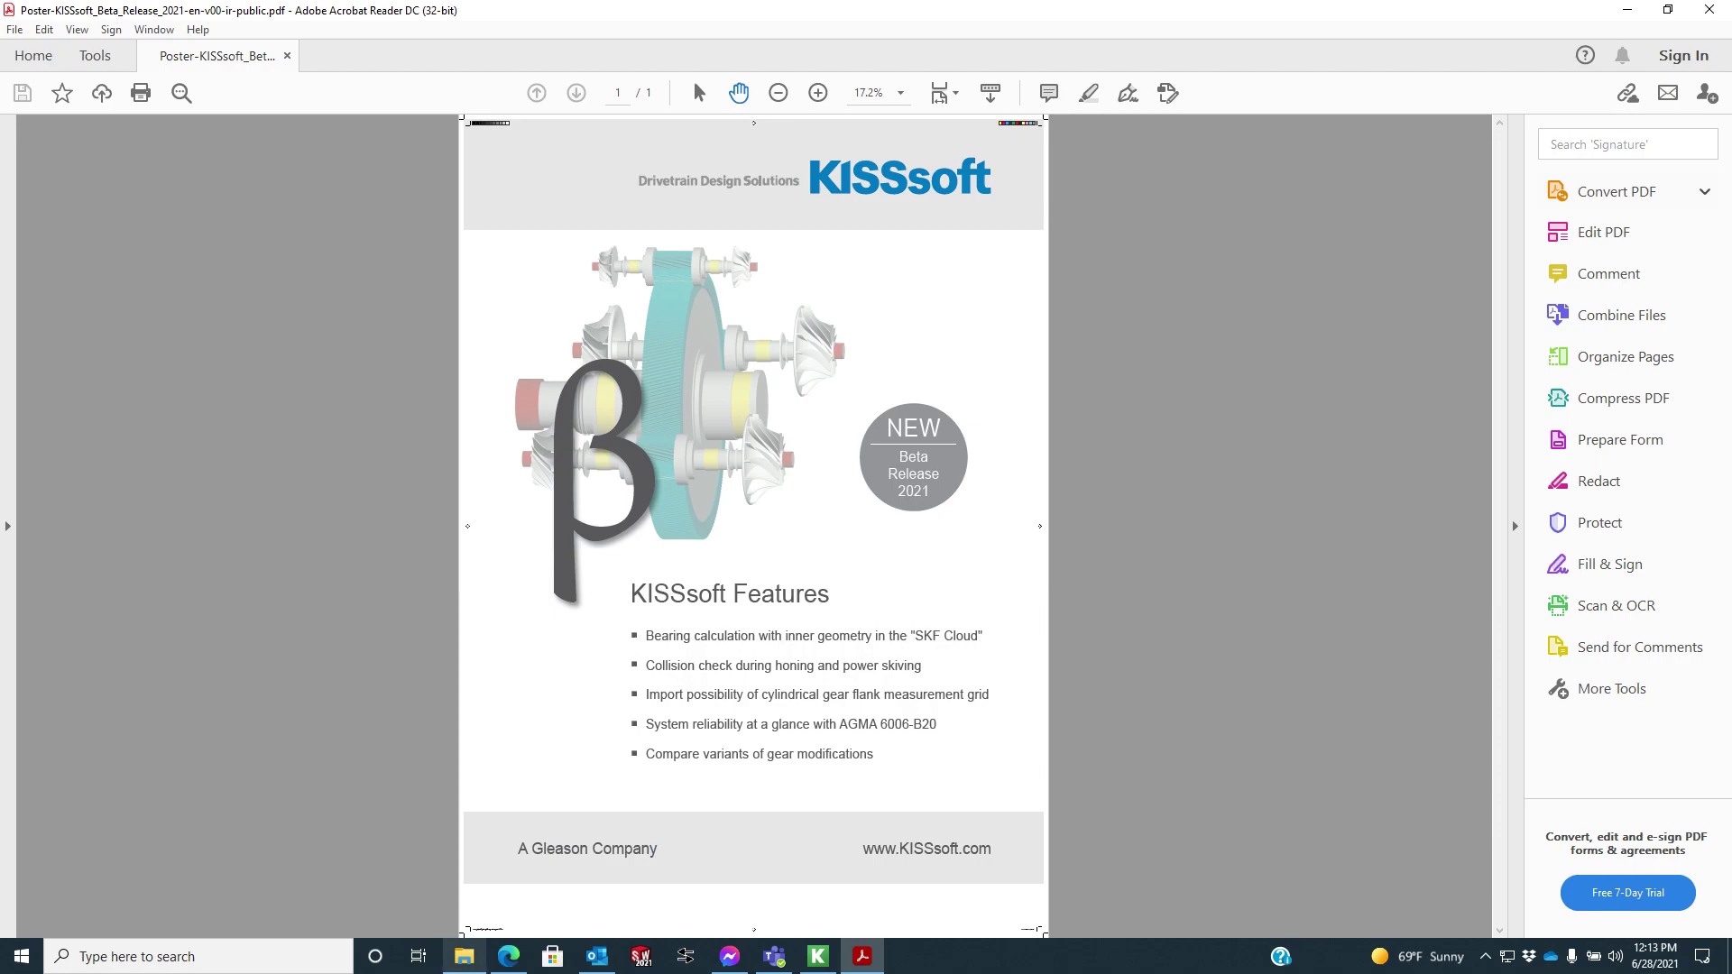
mouse_move(509, 957)
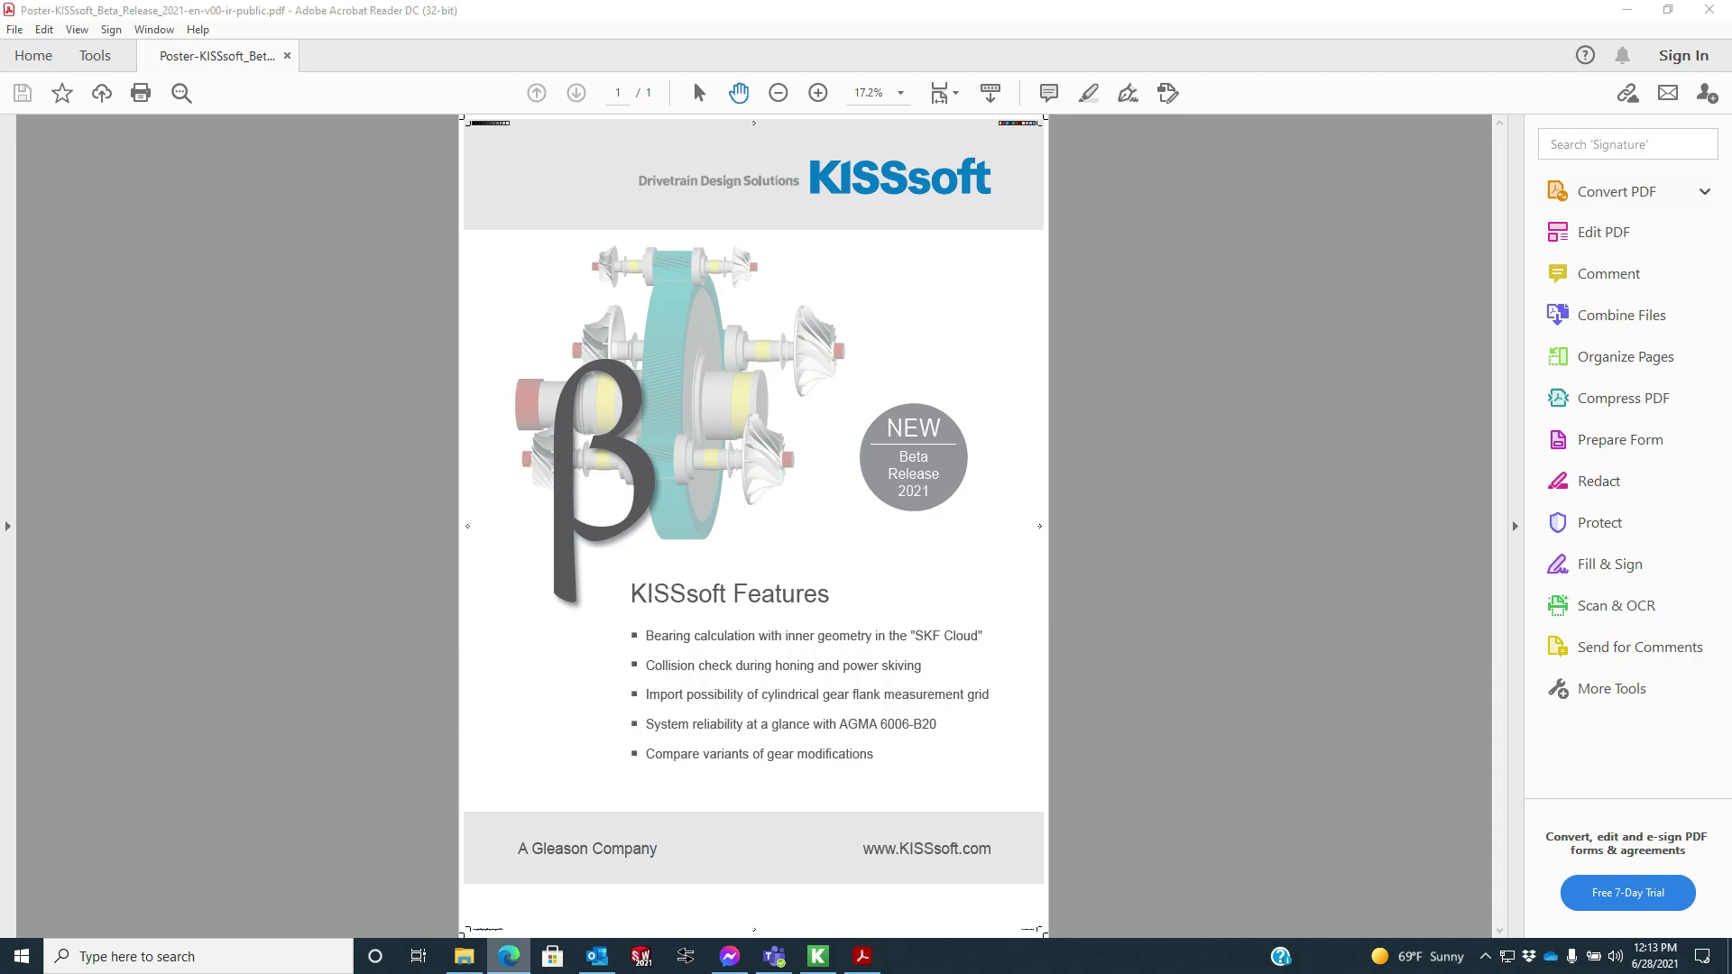
right_click(509, 956)
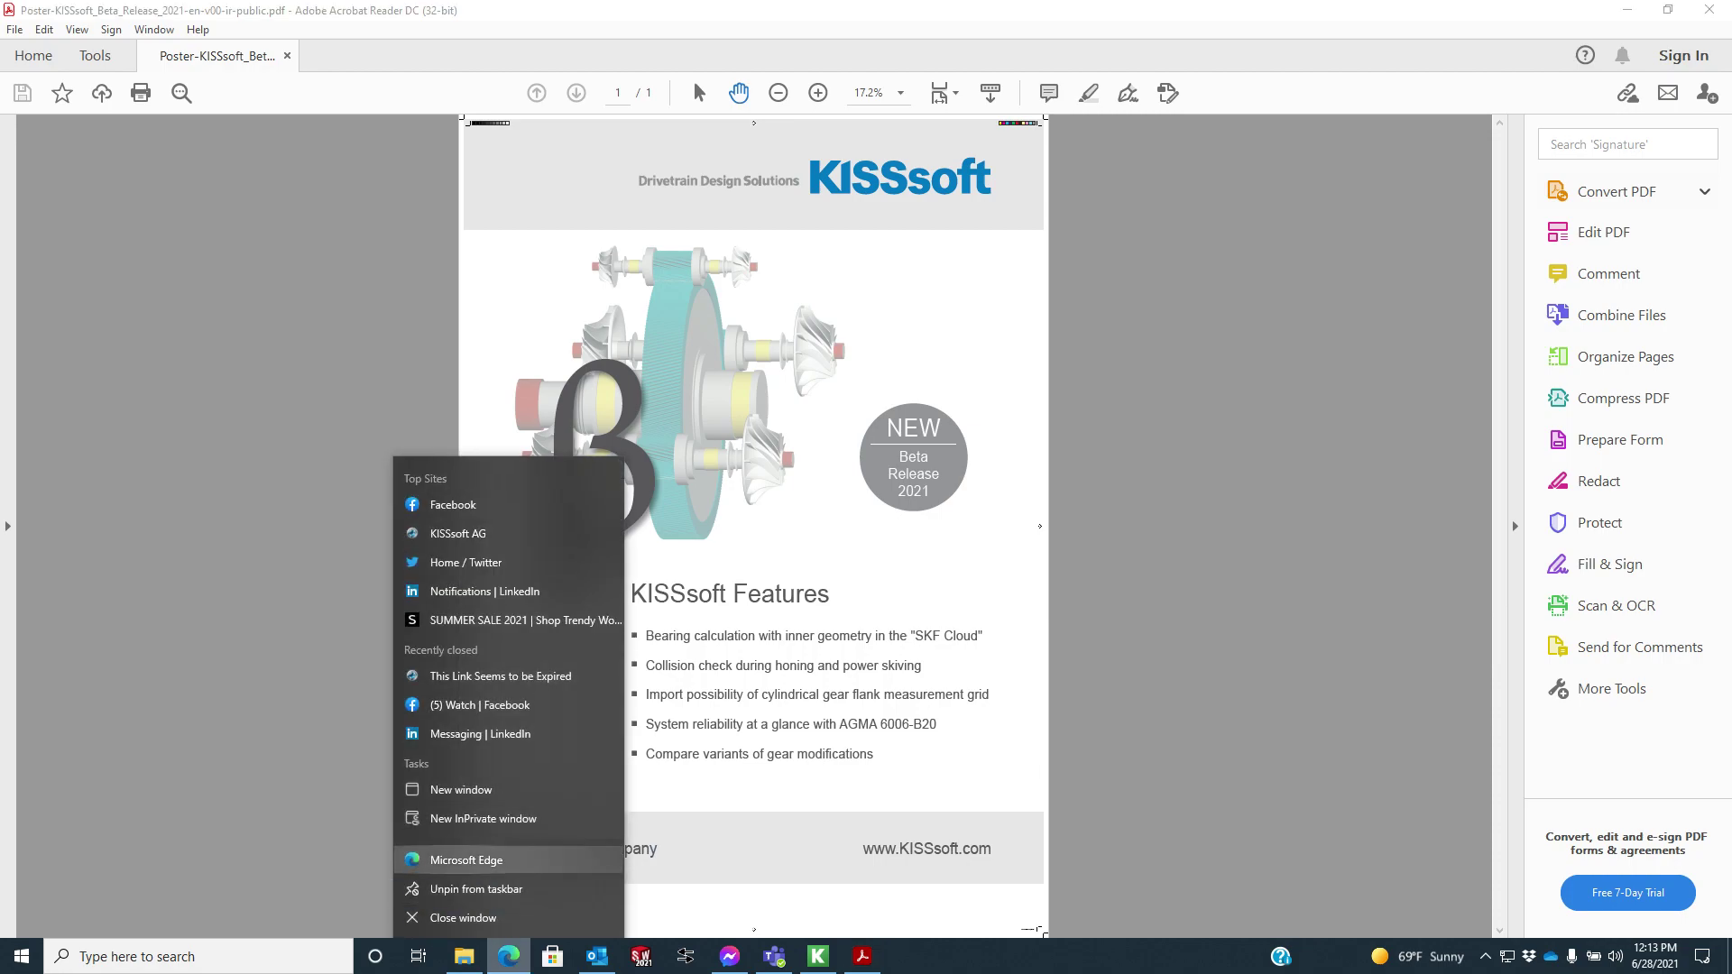
click(467, 859)
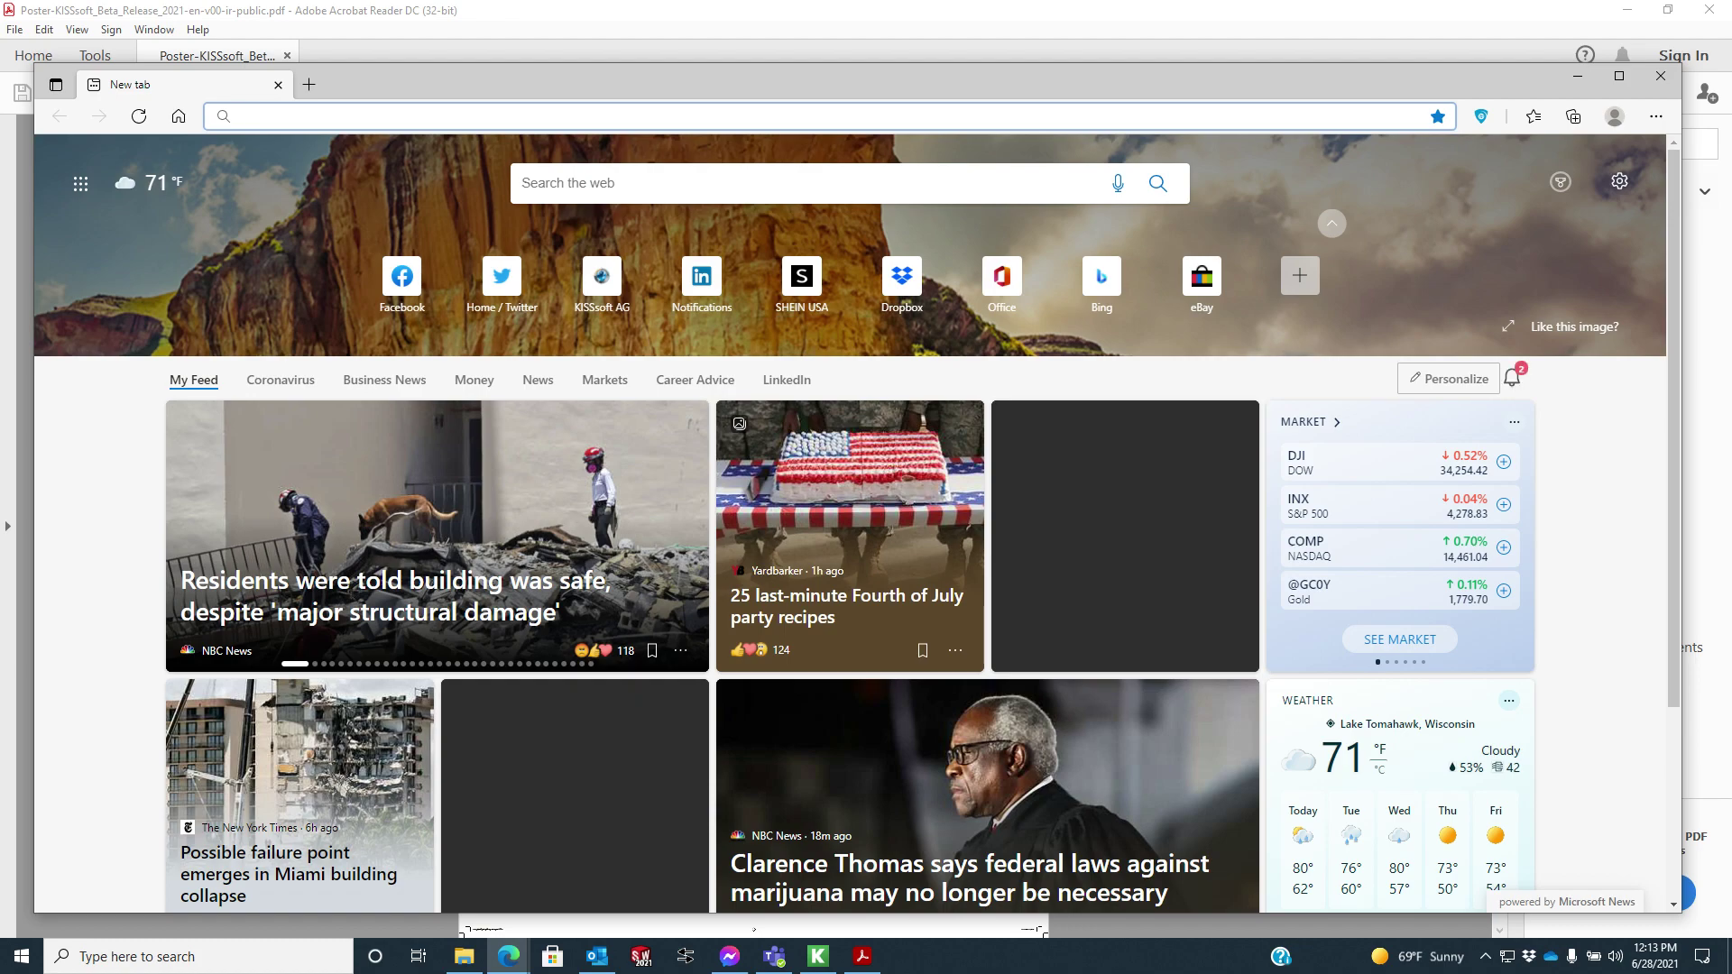
text(www.kisssoft.com/en)
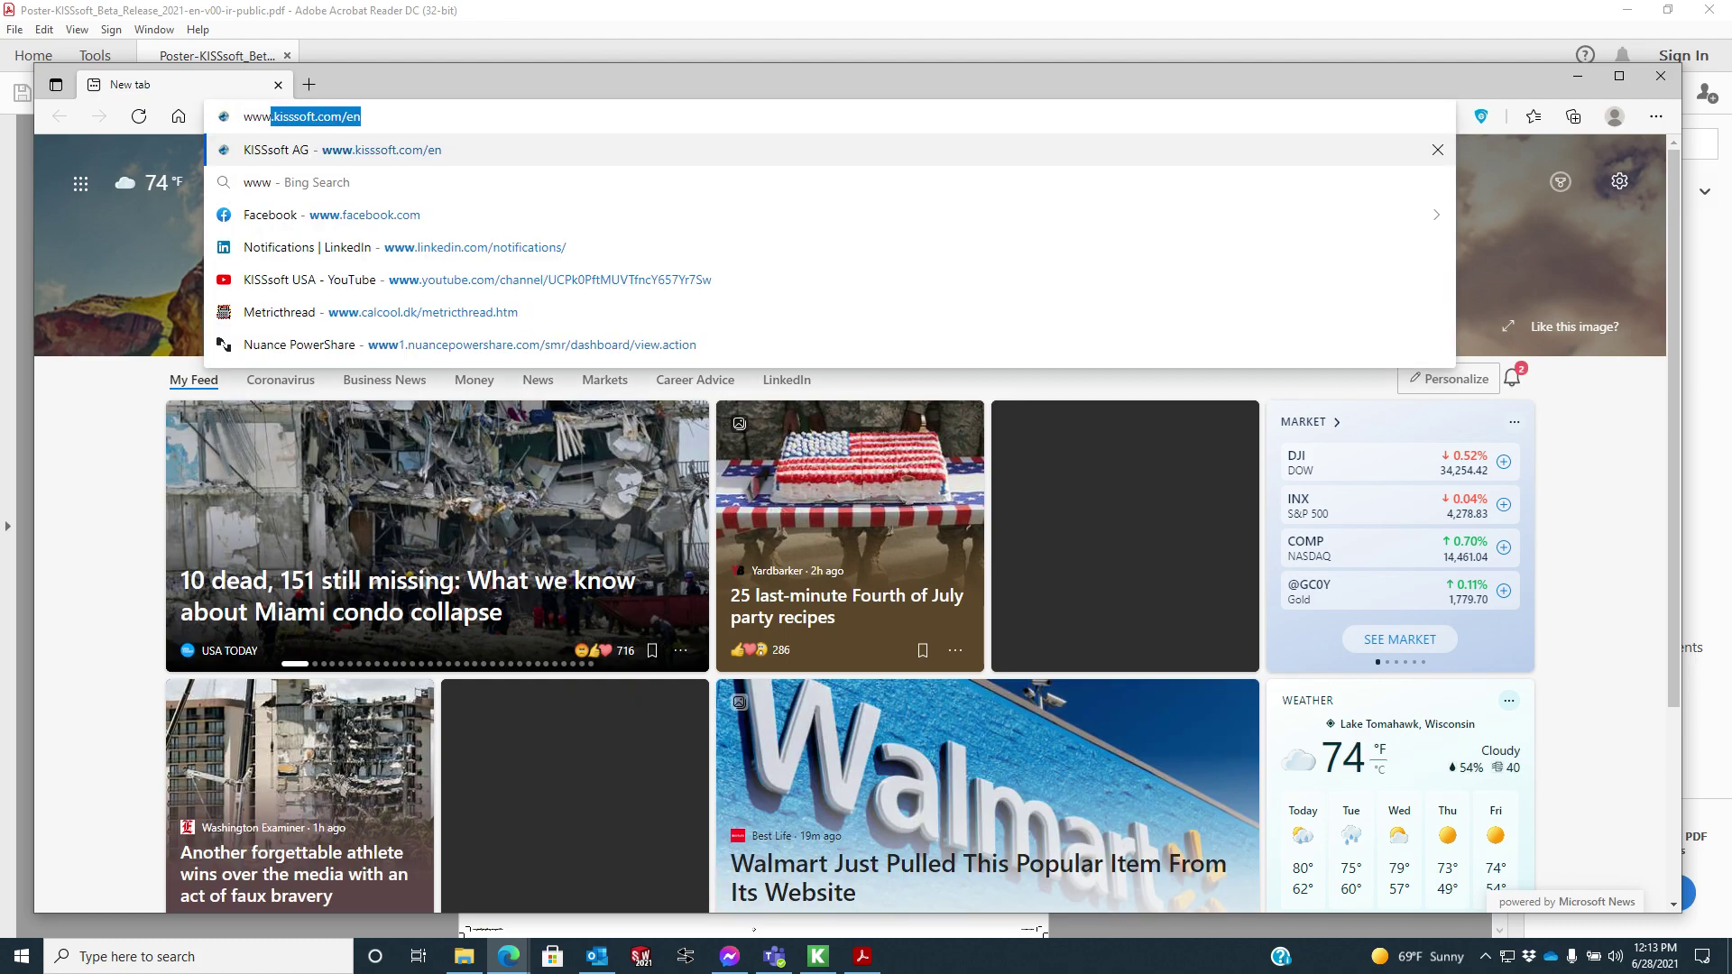
key(Return)
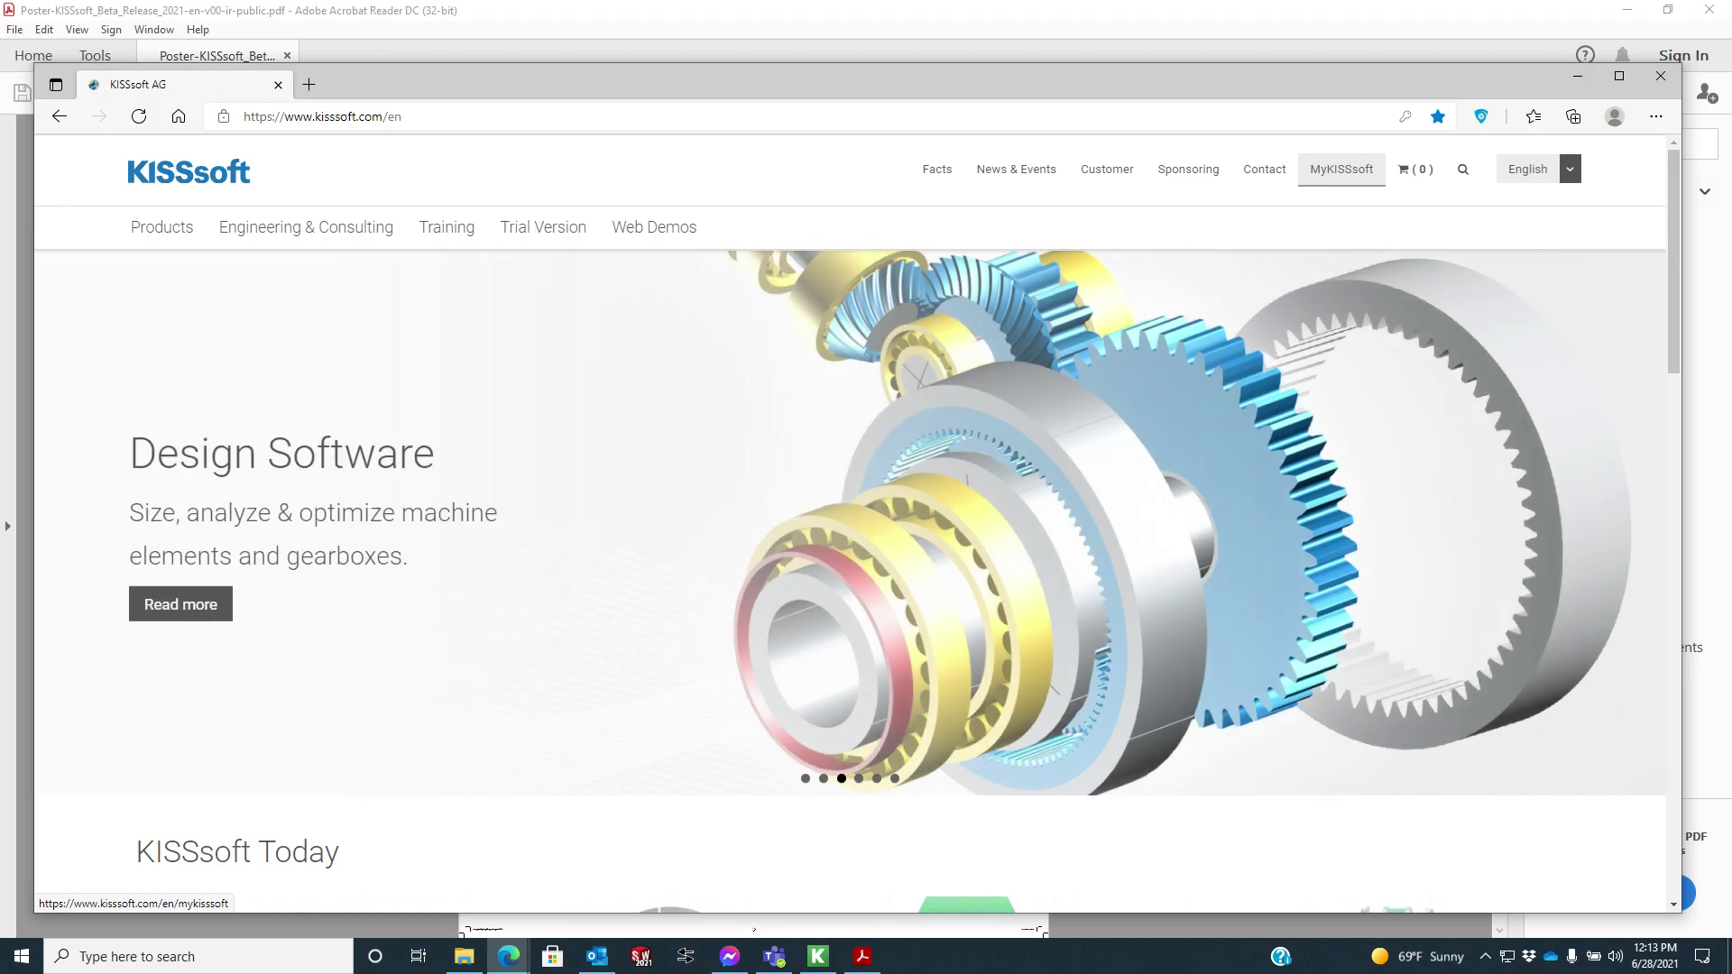
Step: Open the KISSsoft Customer Area, review the License #152 downloads table, then close the browser
mouse_move(1107, 169)
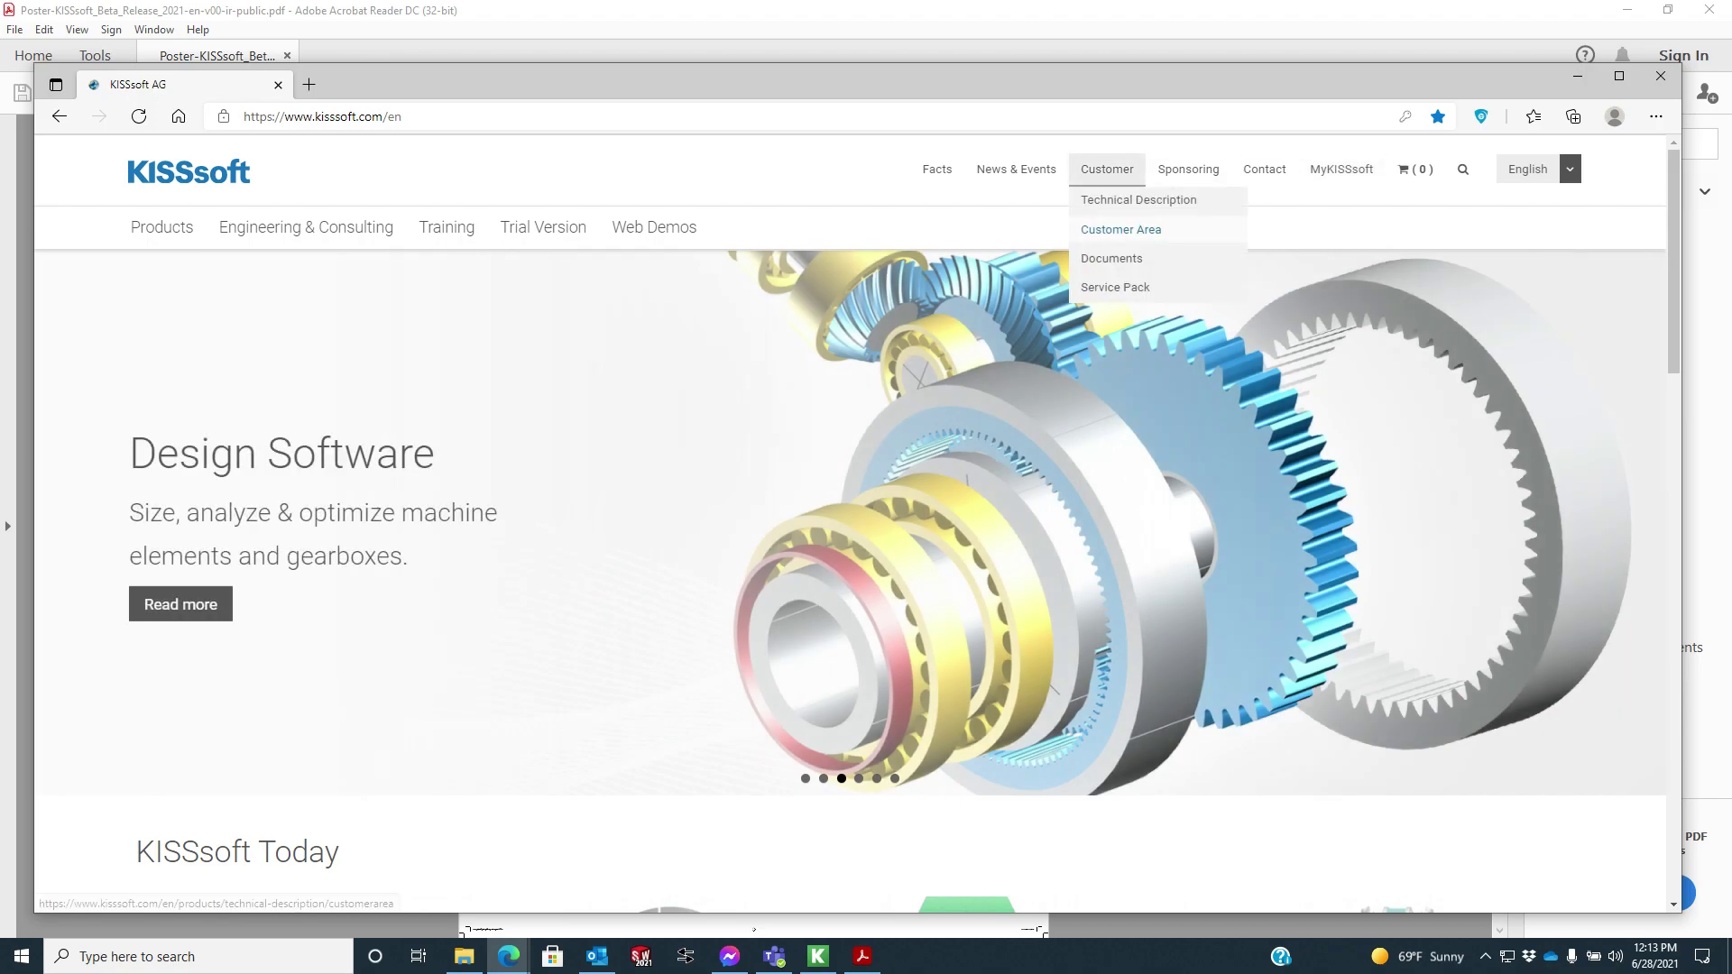
click(1121, 229)
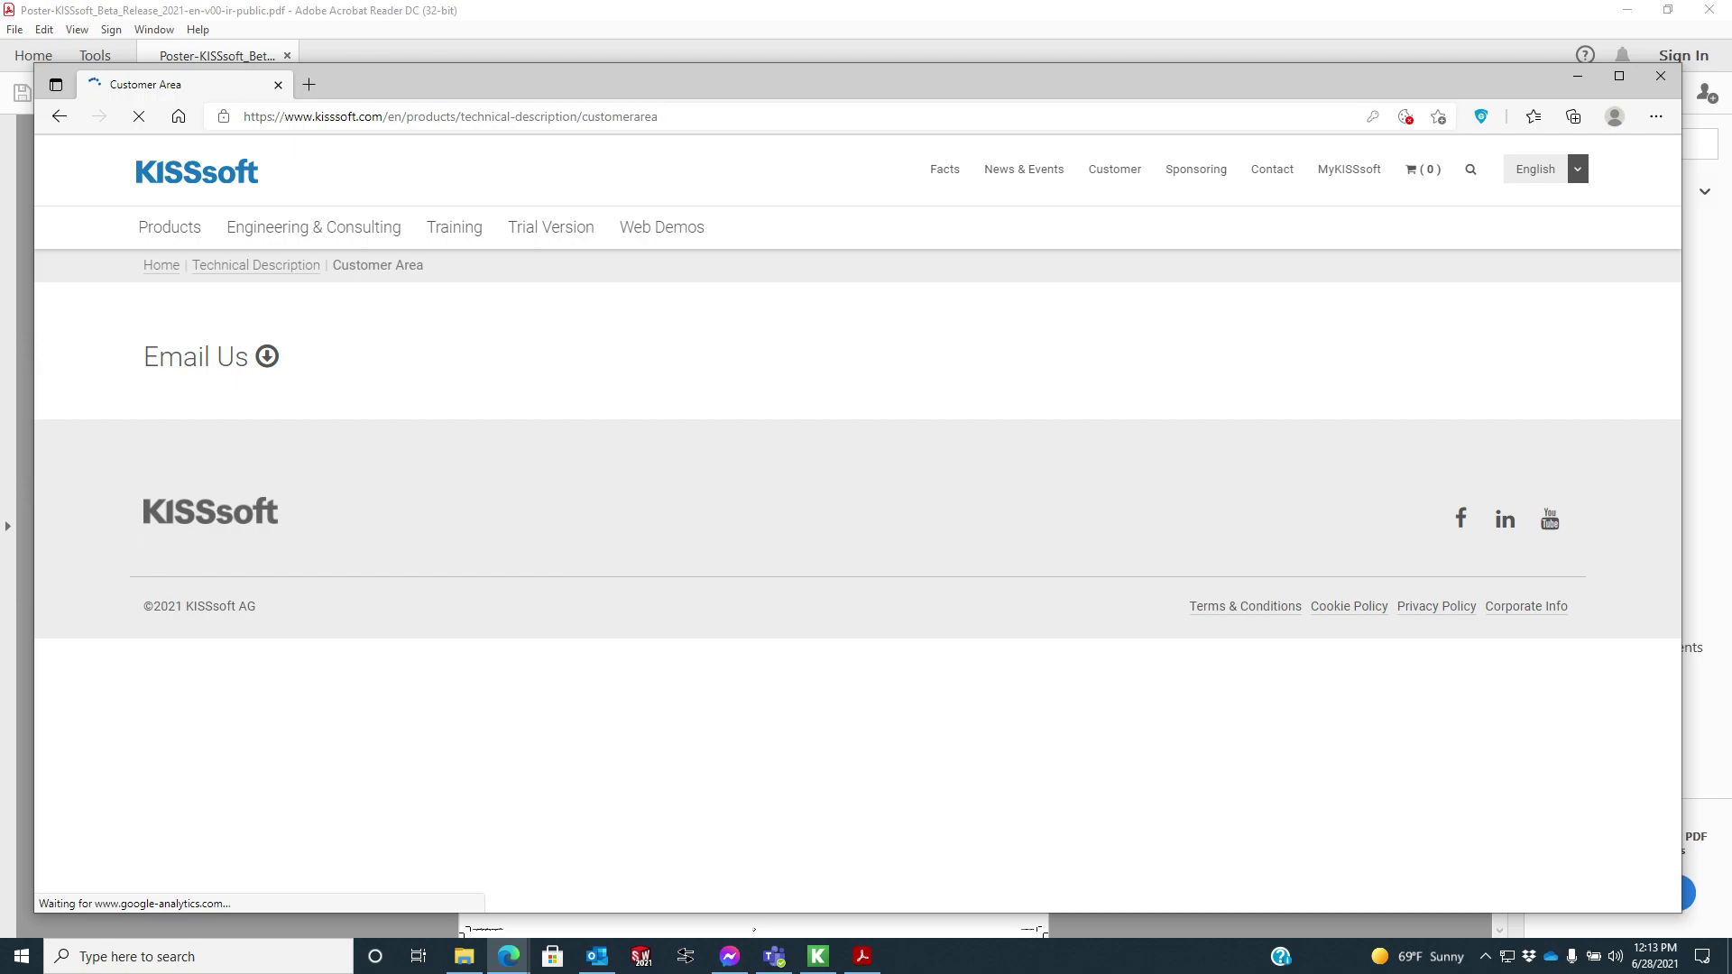
scroll(857, 505, down, 3)
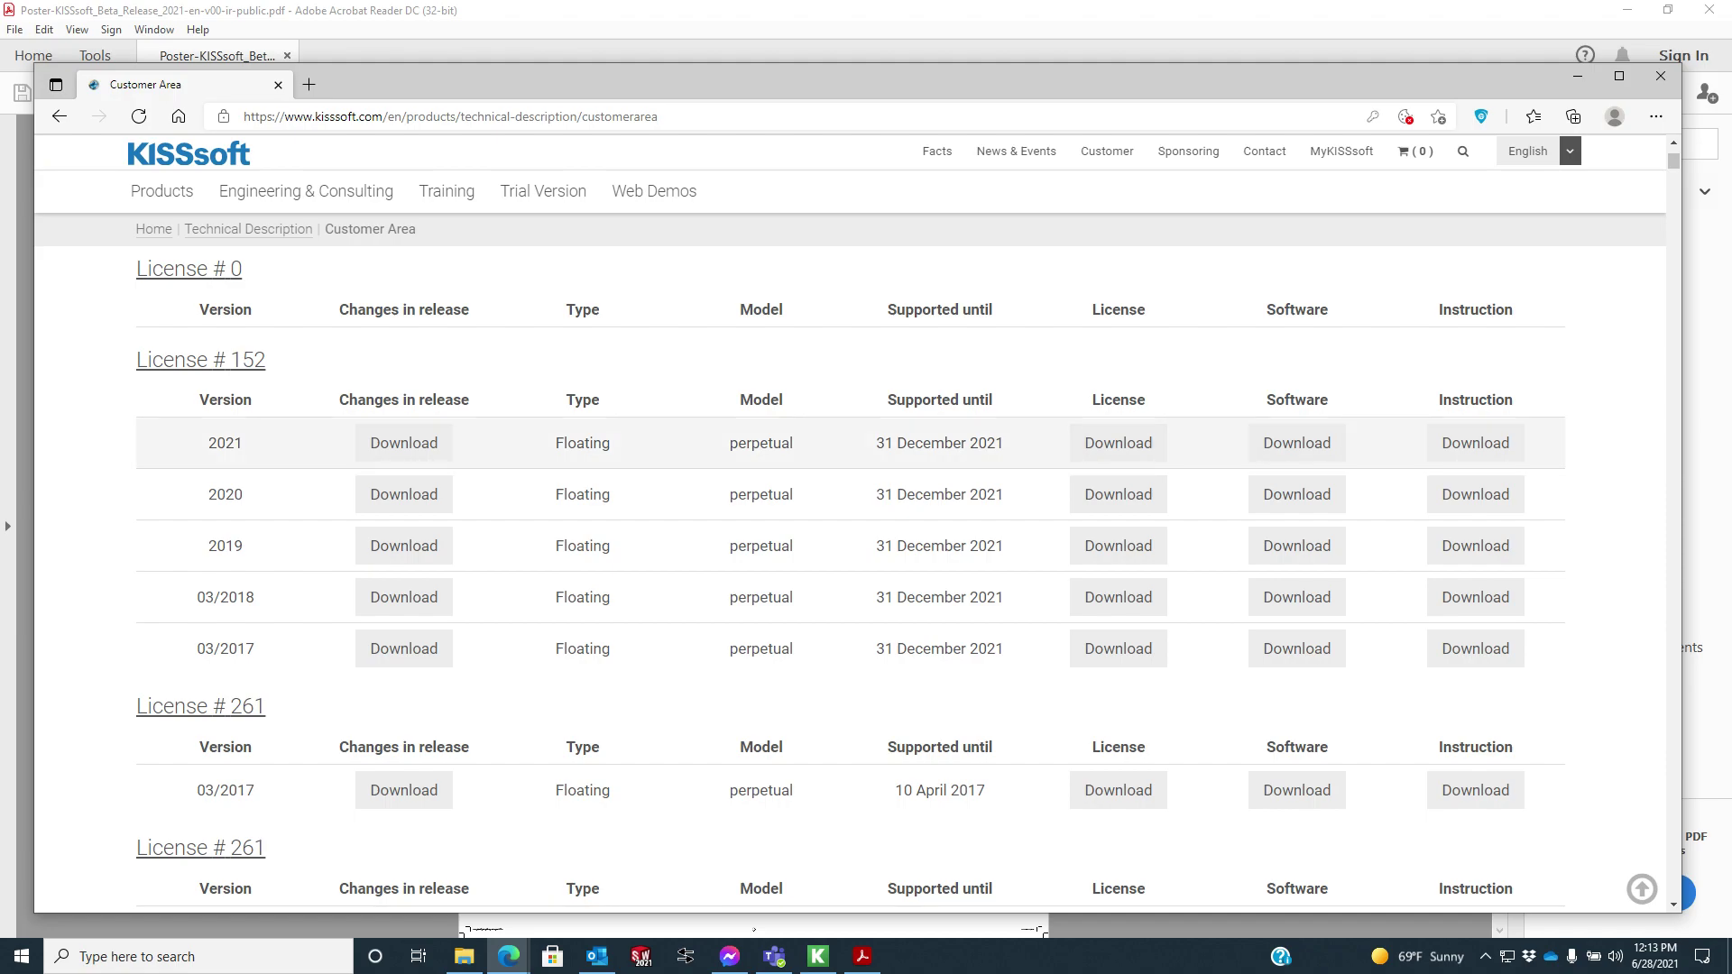
scroll(848, 578, up, 3)
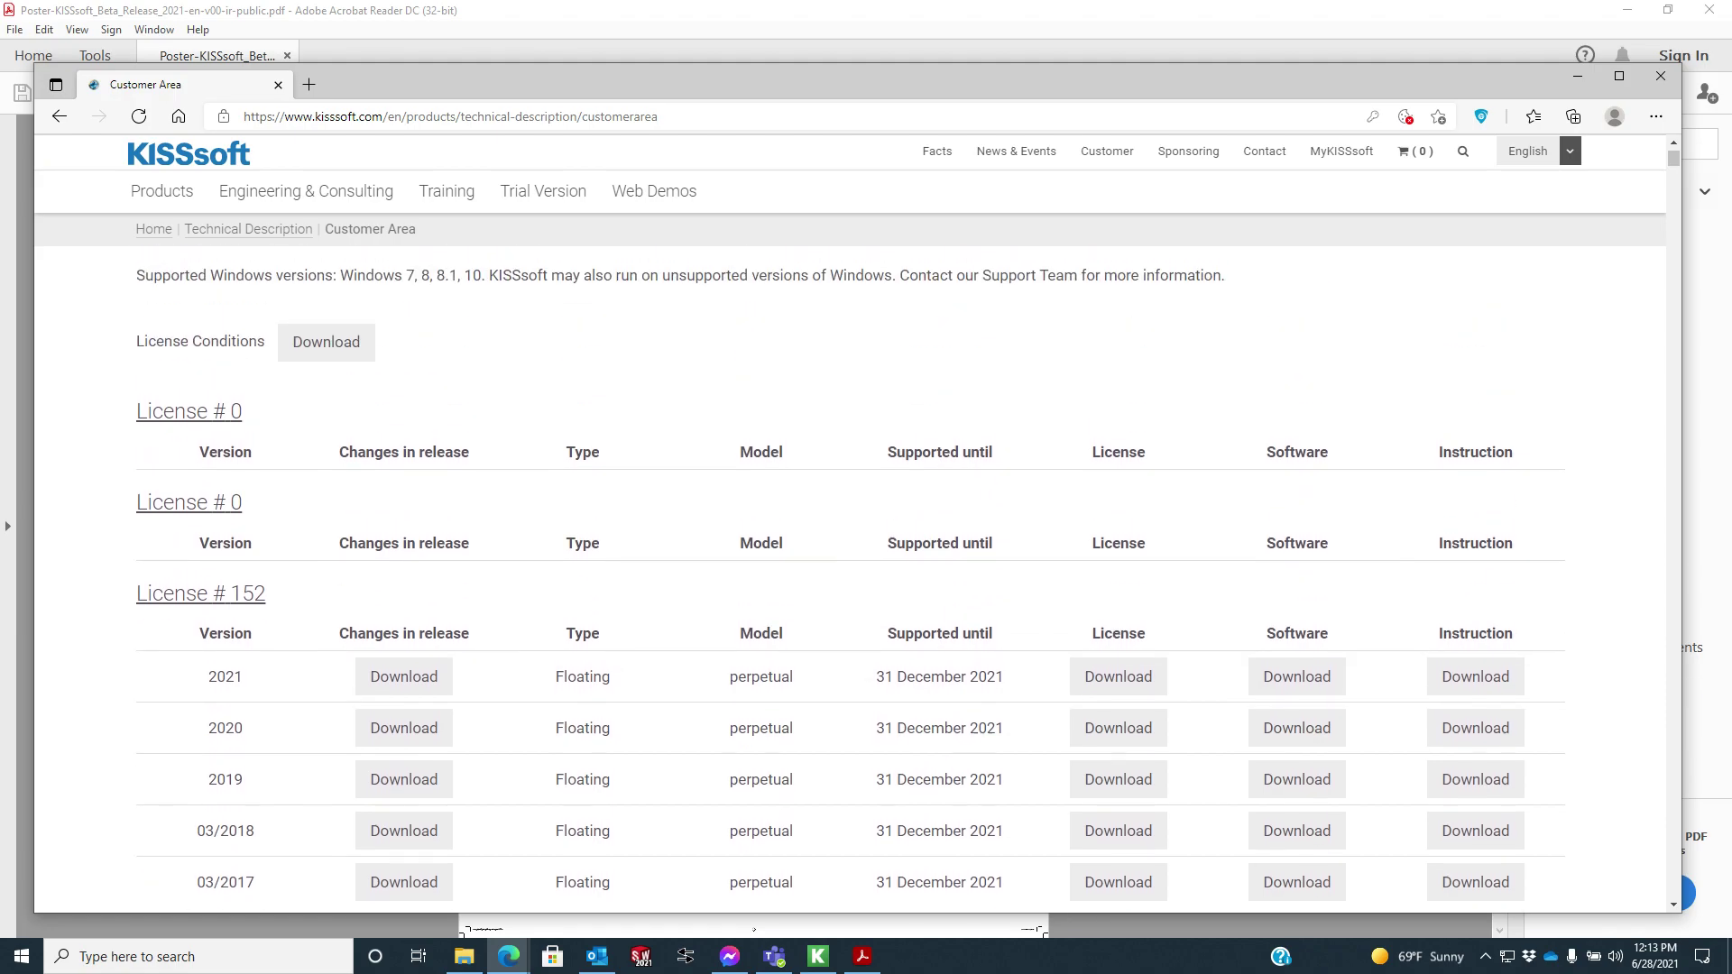
scroll(403, 451, down, 3)
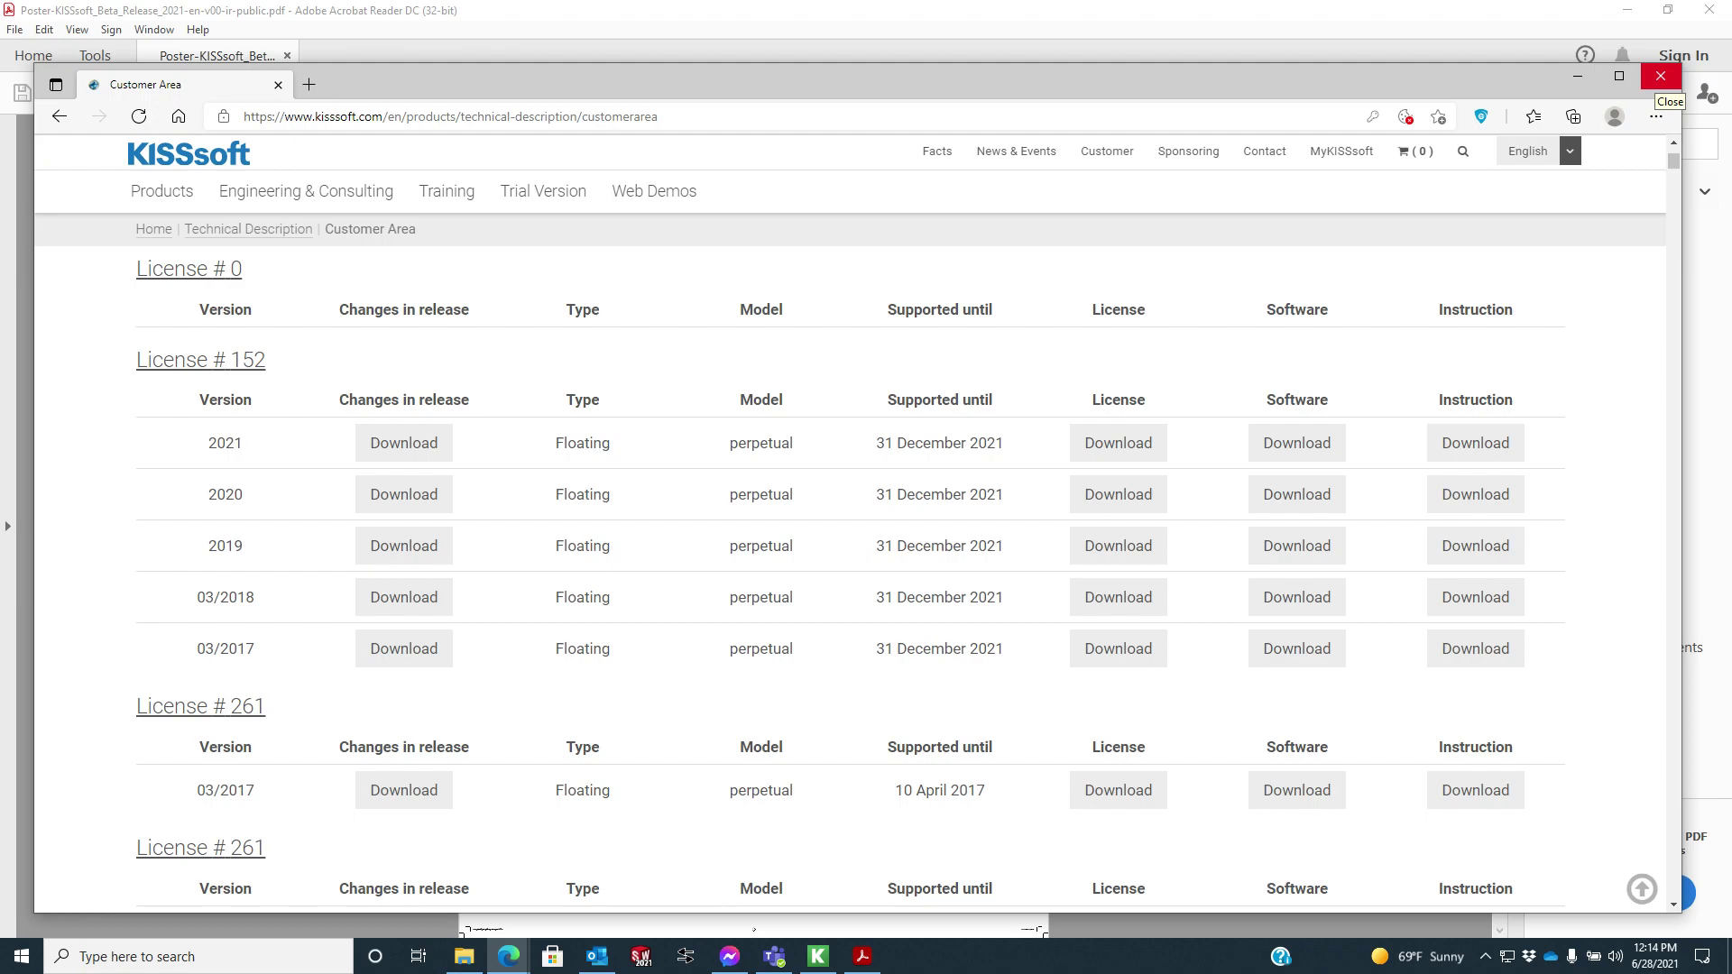
click(1660, 76)
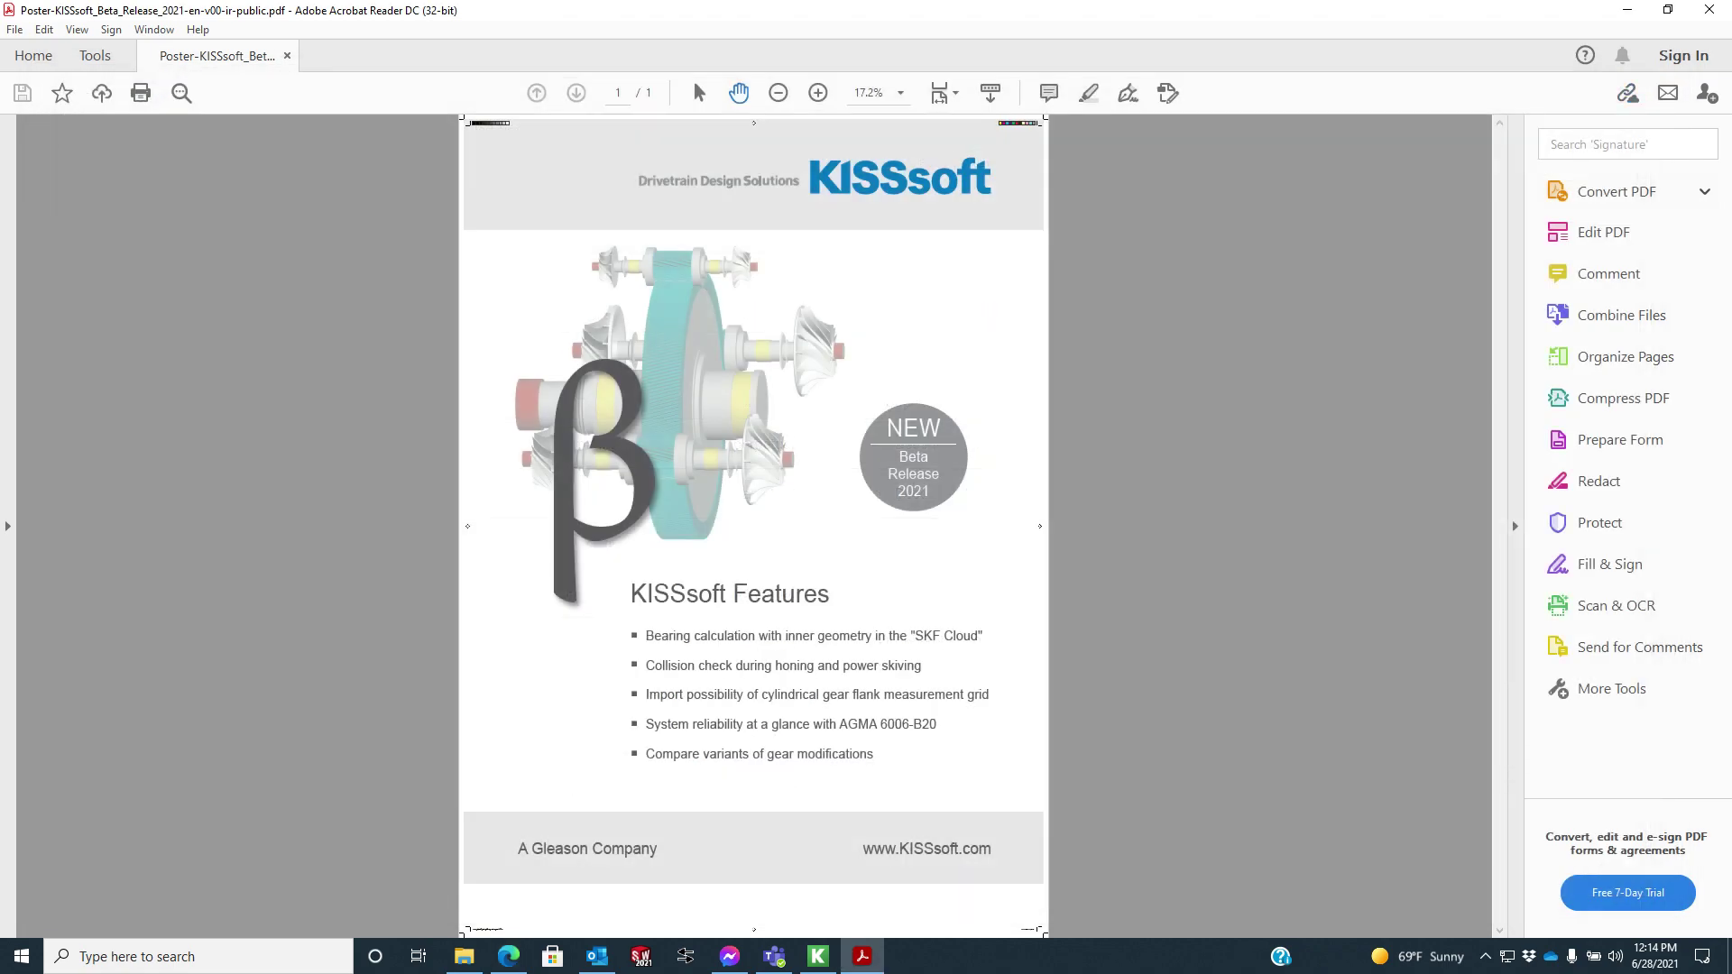